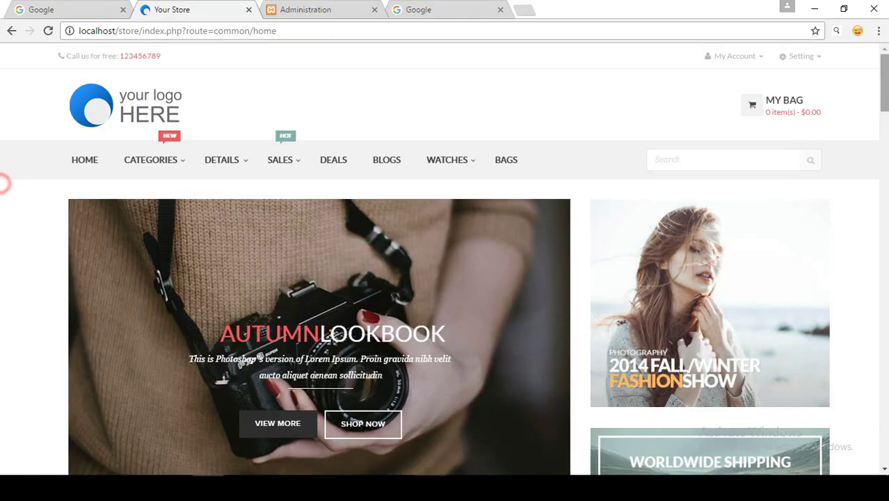
Scroll the storefront home page, then bring up the Administration login tab.
scroll(445, 259, down, 6)
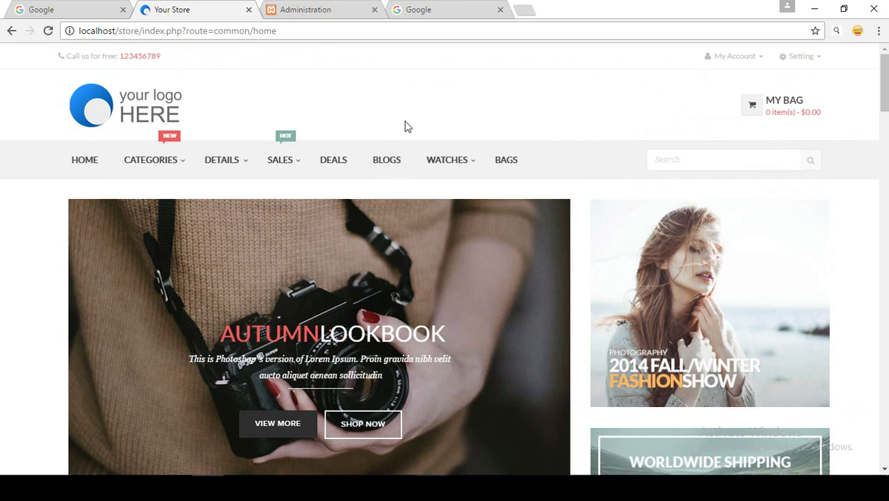
click(339, 10)
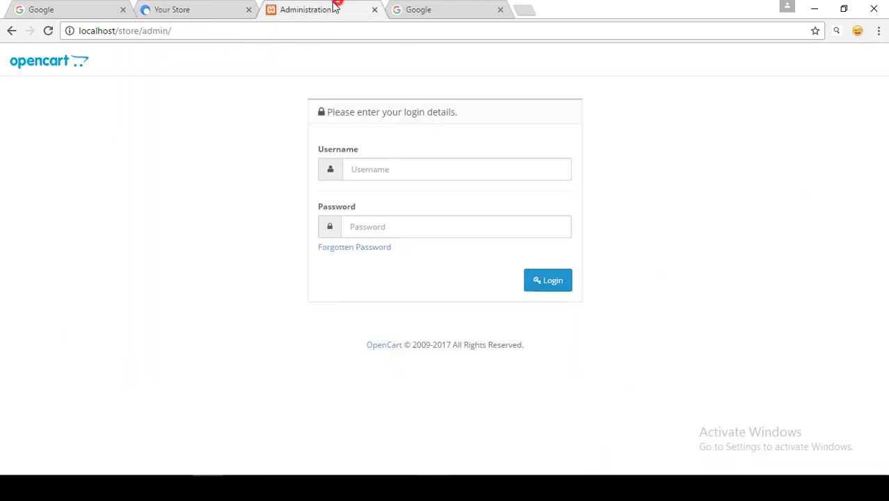
Highlight the store/admin/ part of the admin page's web address.
click(219, 30)
click(128, 30)
drag(125, 31, 179, 31)
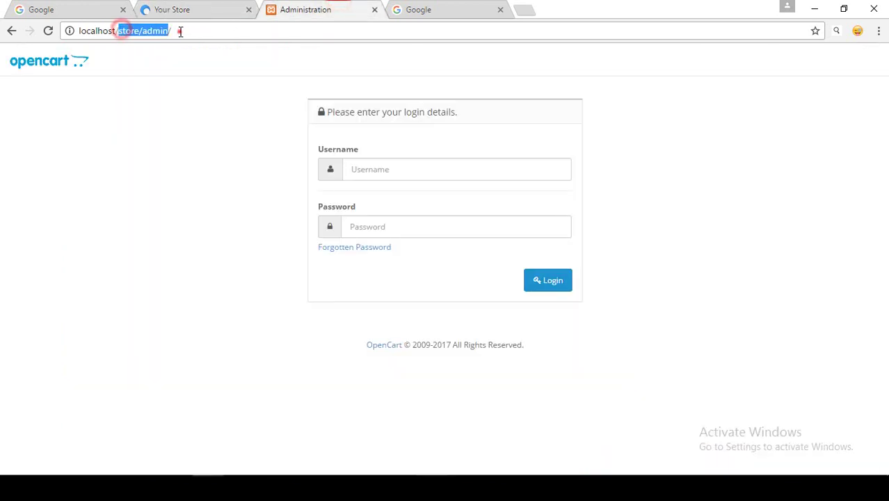
click(179, 31)
Log in to the admin with username admin and the account password.
click(382, 169)
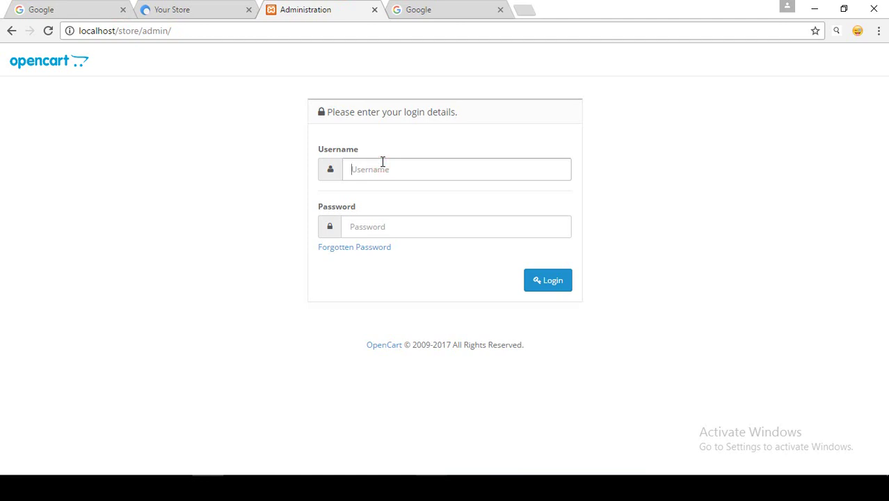
text(admin)
key(Tab)
text(admin123)
key(Return)
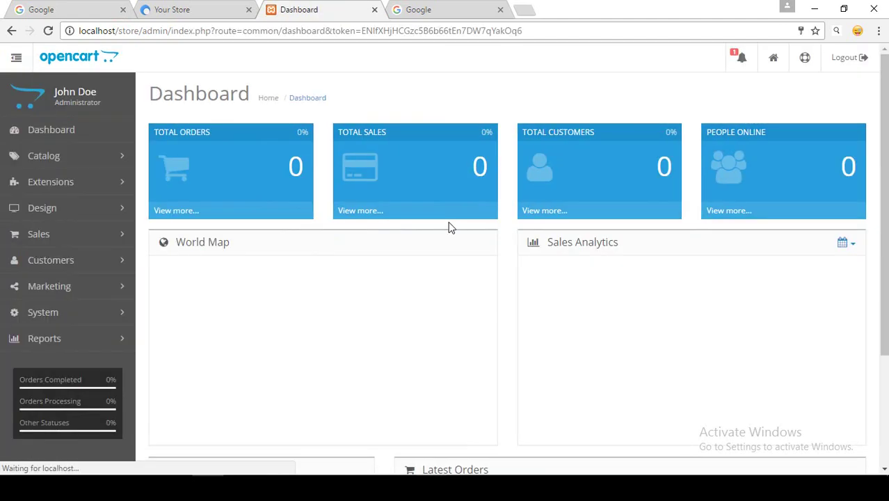
Scroll the Dashboard and expand the Catalog menu in the sidebar.
scroll(873, 133, down, 1)
scroll(323, 119, up, 1)
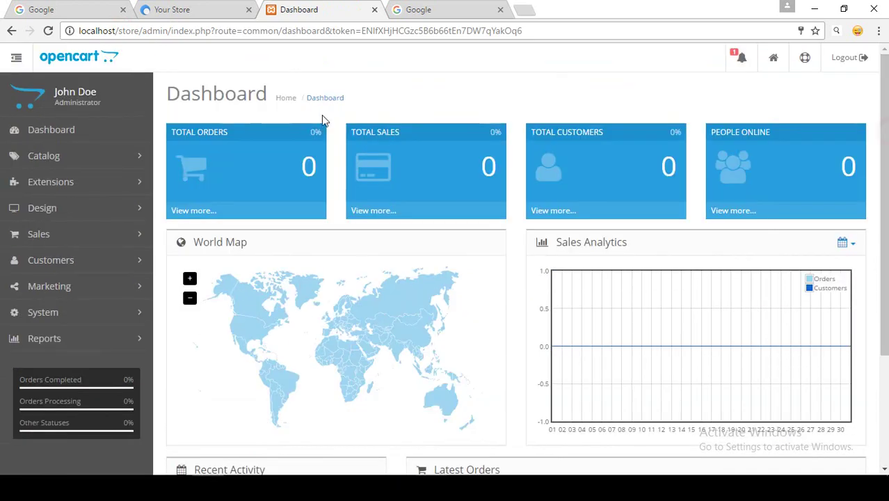
click(40, 158)
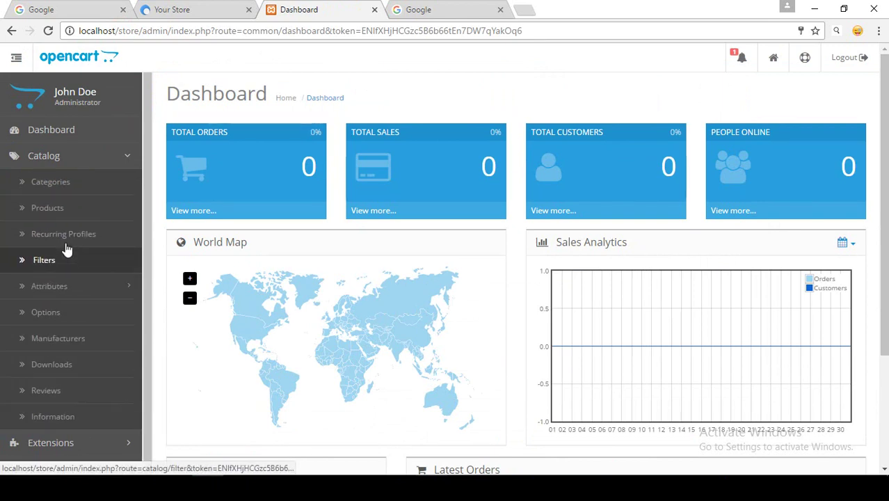
Open Catalog > Categories and scroll through the 38 existing categories.
click(69, 184)
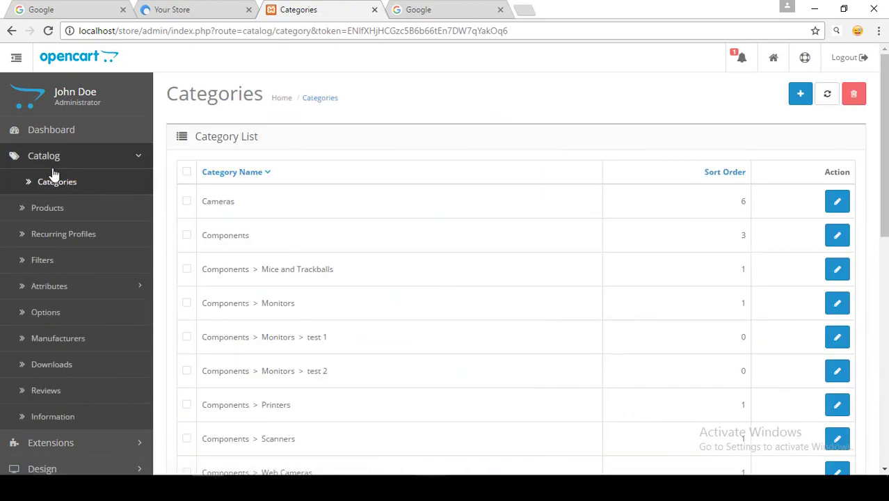
drag(884, 104, 884, 126)
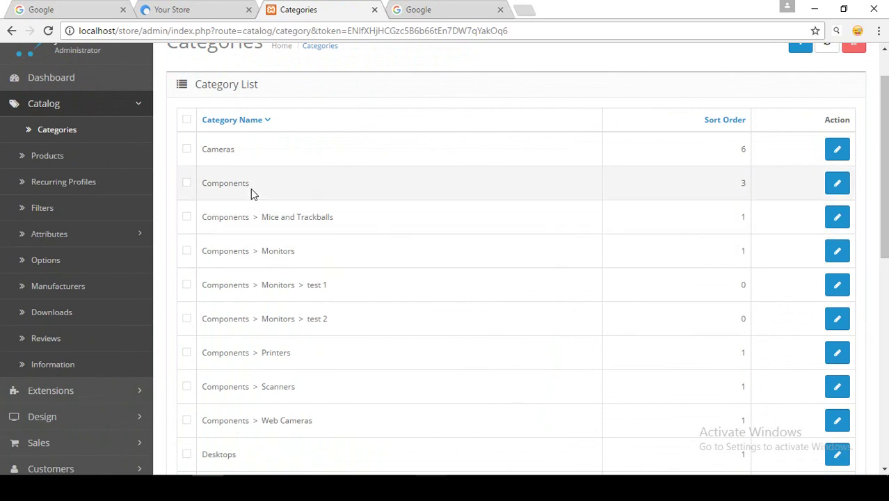
drag(884, 149, 884, 115)
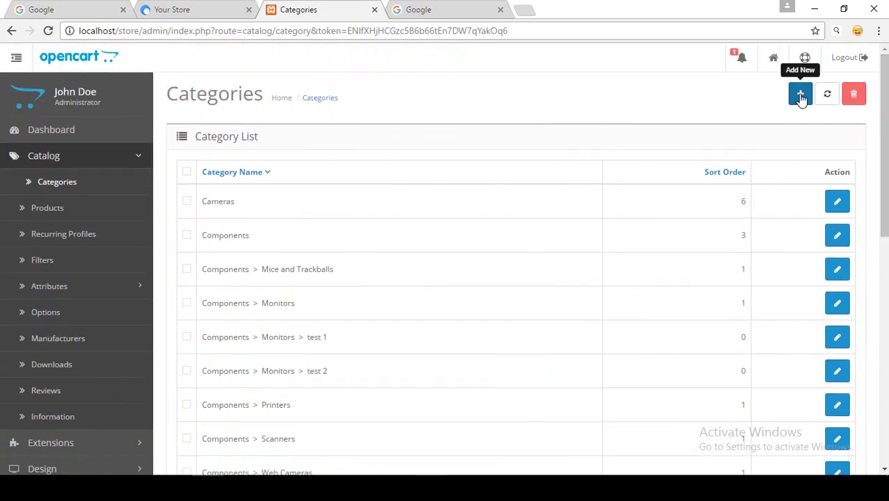
Add a new category named Tshirt, select its Description editor, then go to Google.
click(801, 101)
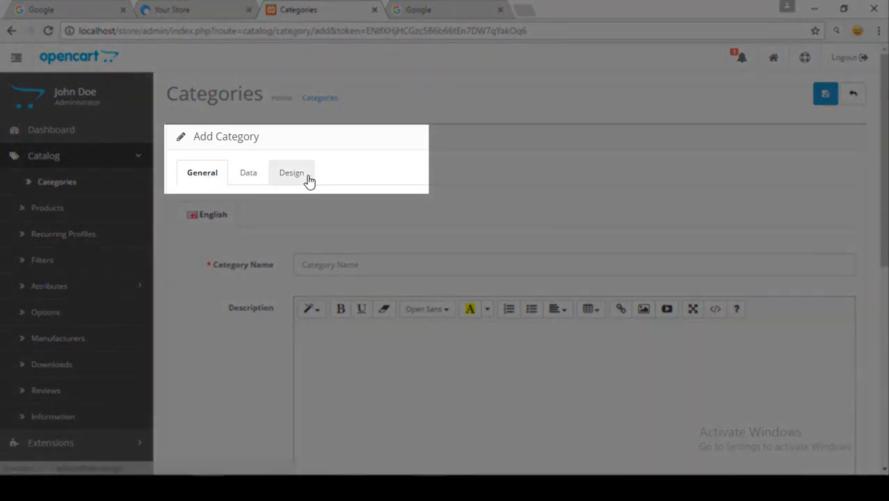
scroll(487, 278, down, 2)
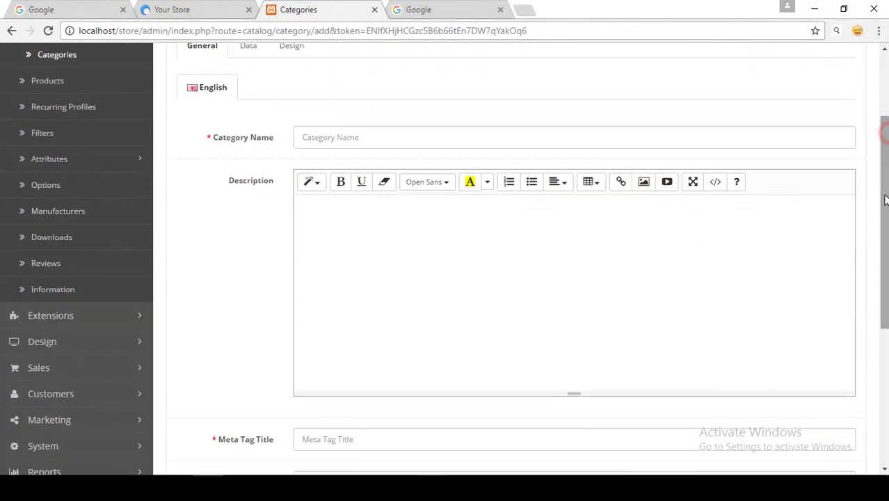
click(332, 138)
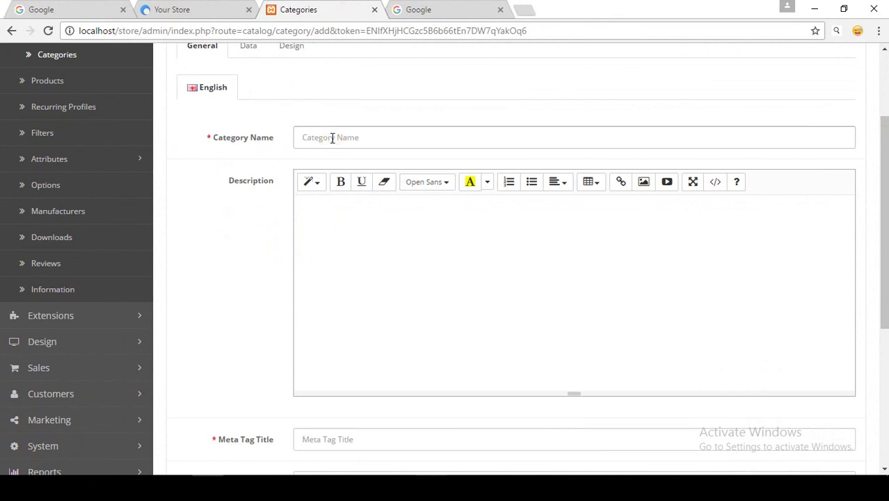
text(Tshirt)
scroll(331, 138, down, 1)
click(306, 139)
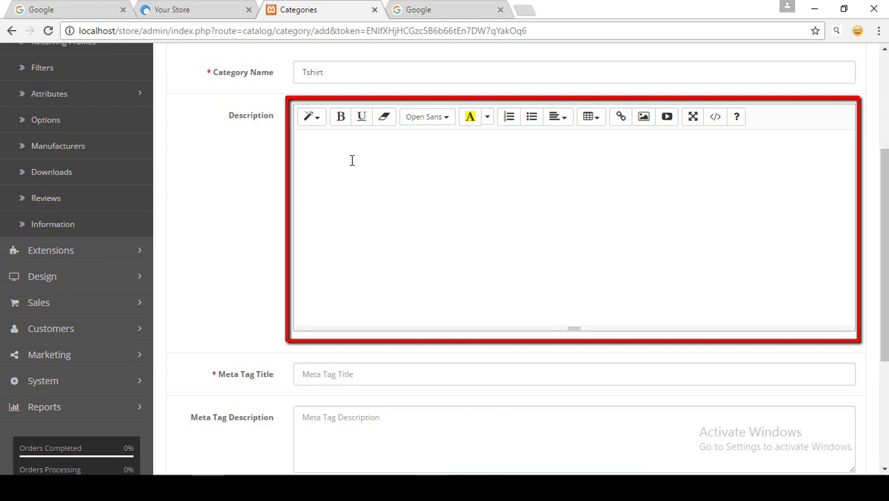
click(418, 9)
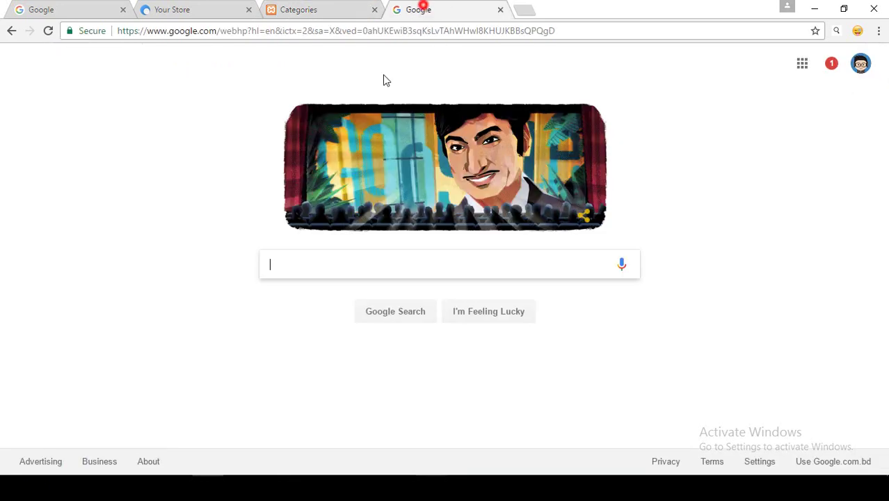
Search 'demo text', open lipsum.com in a new tab and copy its first paragraph.
click(304, 262)
text(de)
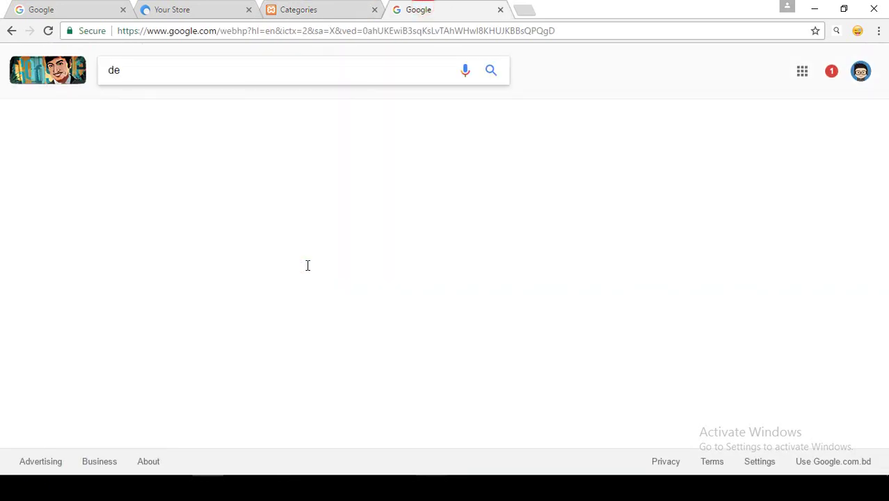
text(mo text)
right_click(271, 167)
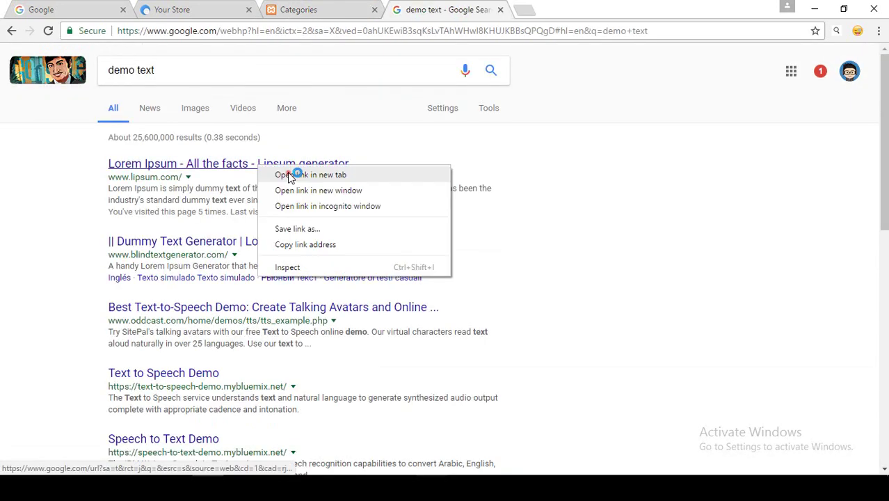
click(287, 172)
click(595, 7)
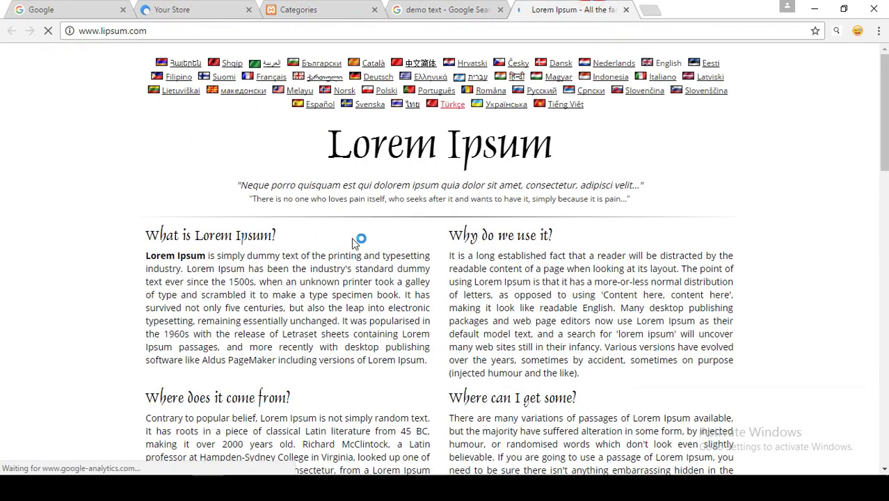
drag(145, 258, 424, 429)
key(ctrl+c)
Paste the Lorem Ipsum paragraph into the Tshirt category description.
click(335, 7)
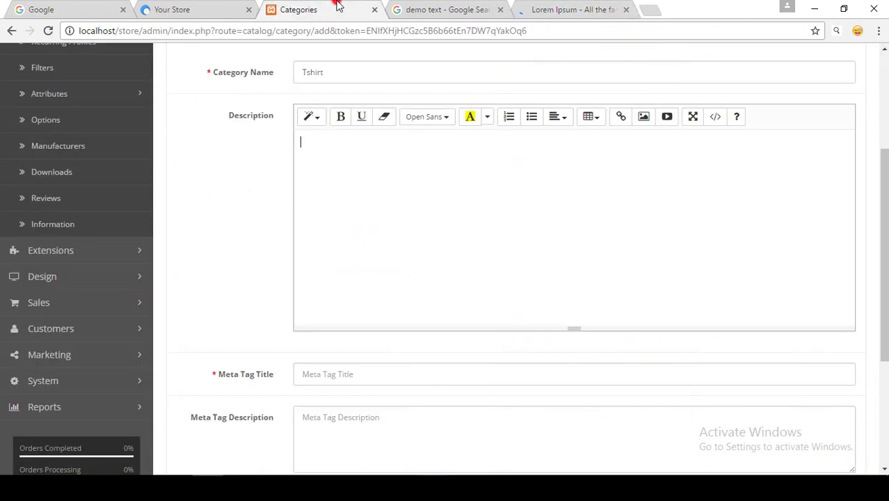
click(403, 177)
key(ctrl+v)
scroll(416, 221, up, 1)
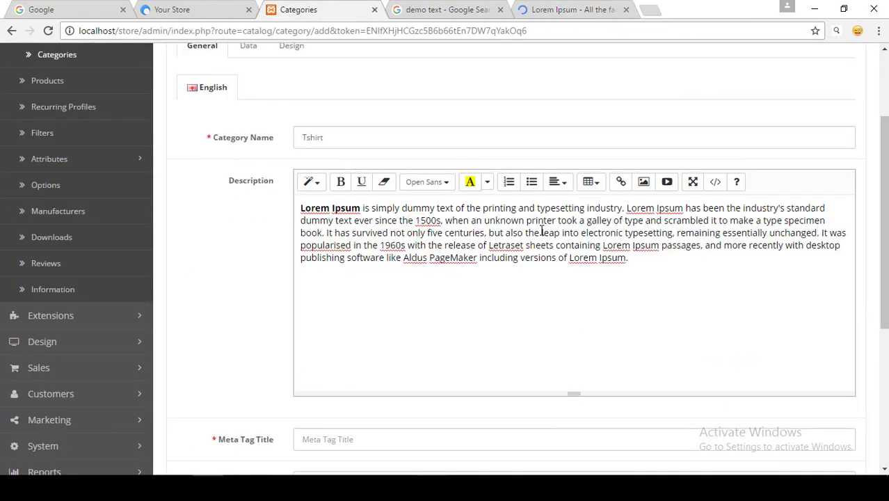
Bold the word dummy, browse the font and colour lists, and make it a numbered list.
double_click(416, 208)
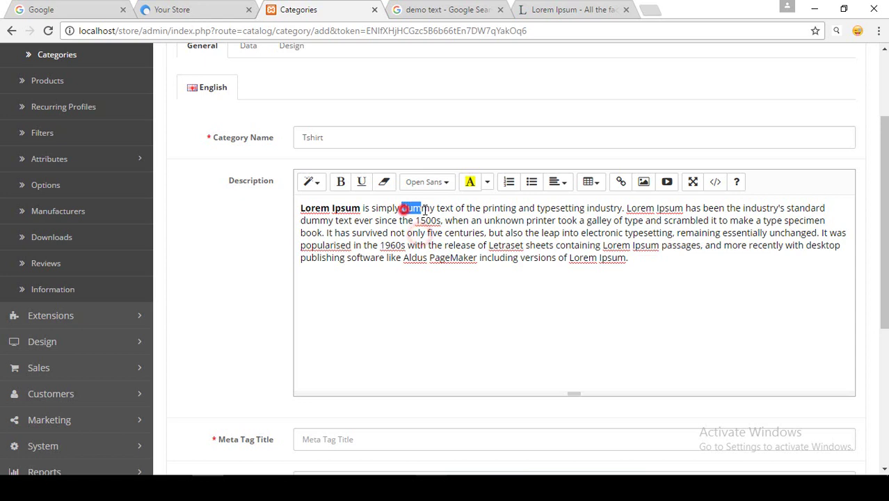
click(341, 186)
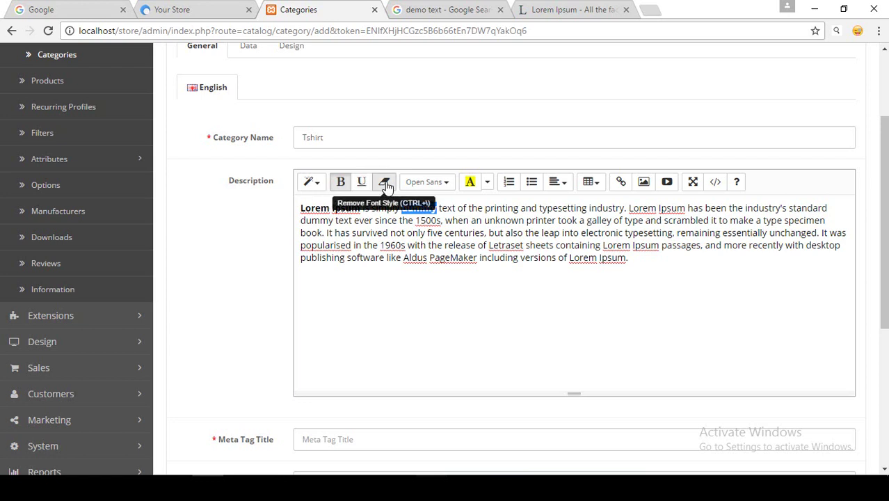
click(438, 183)
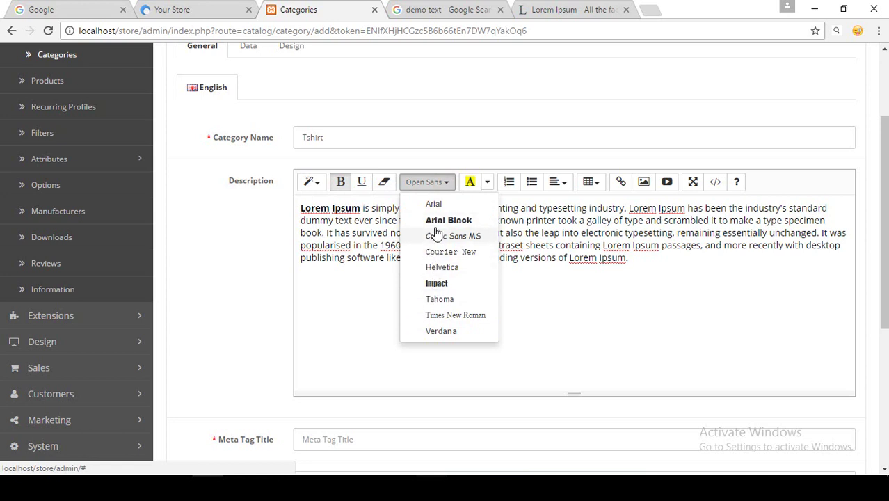
click(523, 208)
click(490, 185)
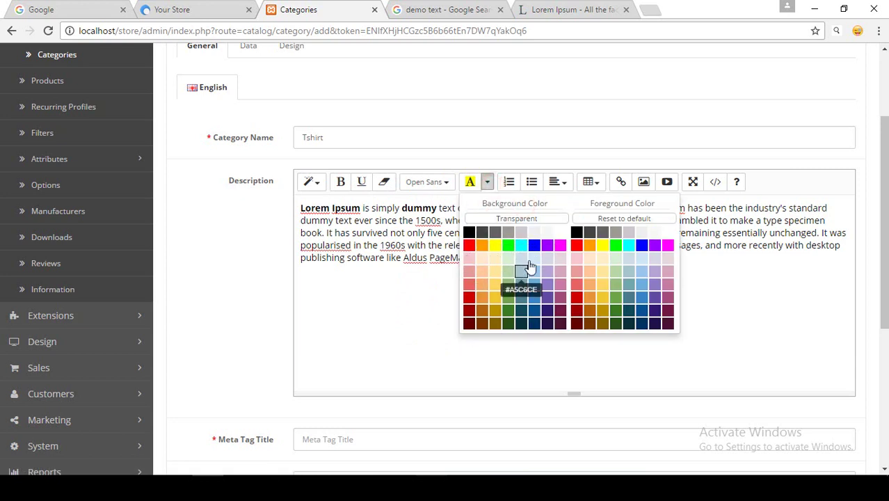
click(509, 181)
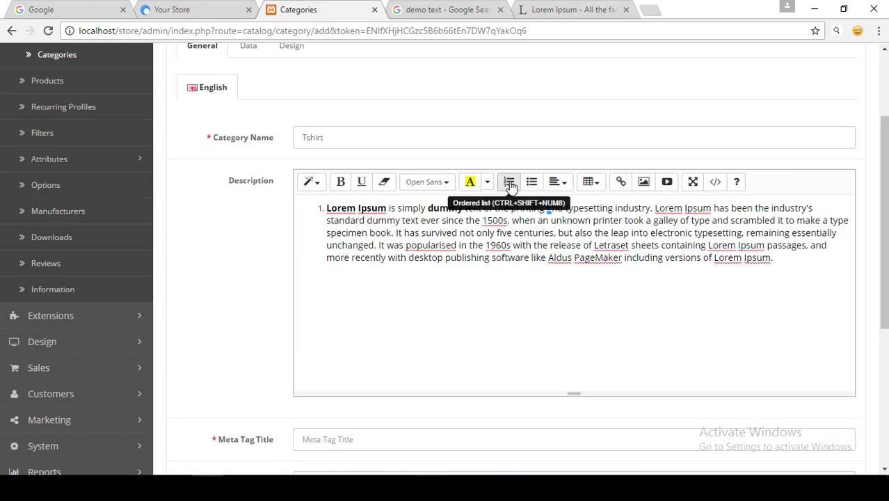
click(621, 185)
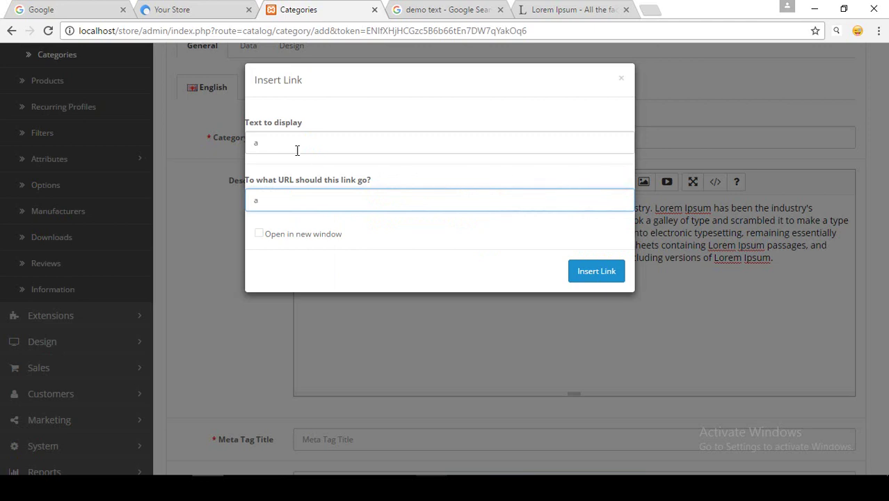
click(621, 79)
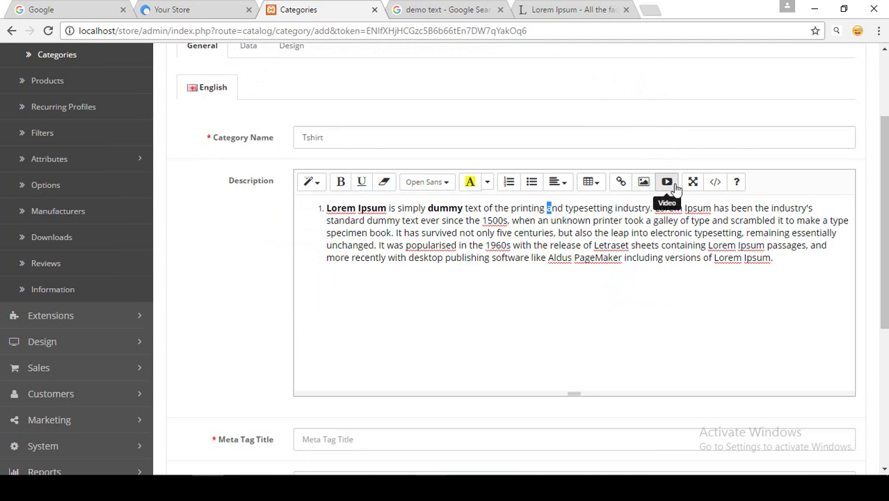
click(715, 182)
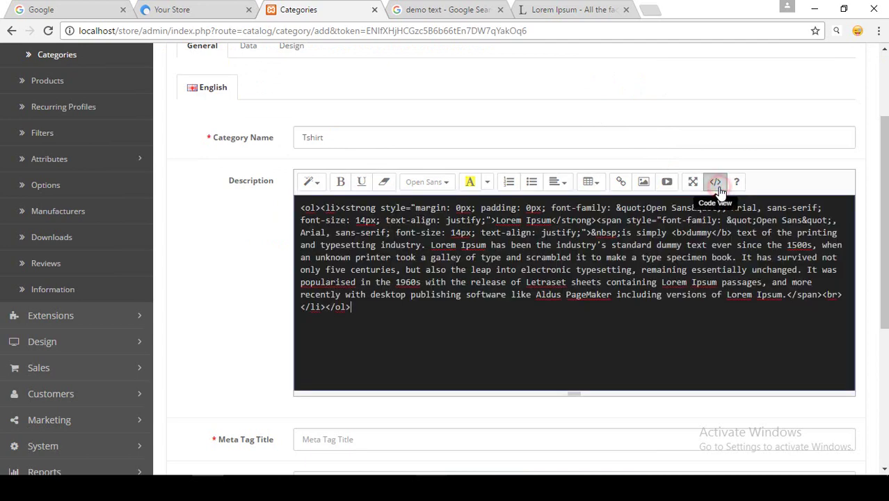
drag(485, 324, 300, 206)
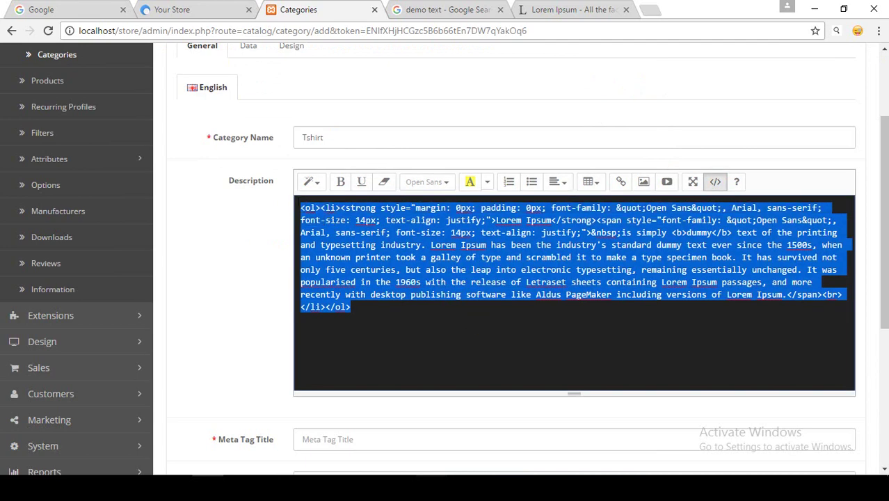
click(344, 286)
drag(367, 315, 300, 207)
click(321, 282)
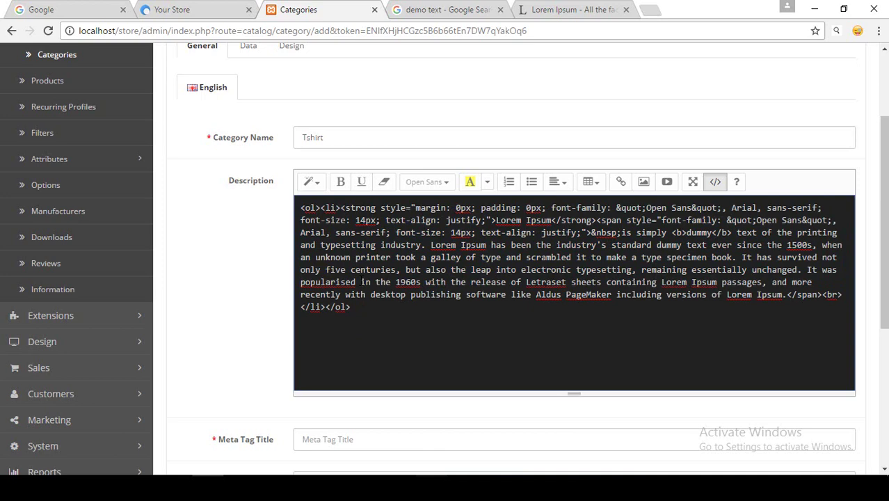
click(715, 182)
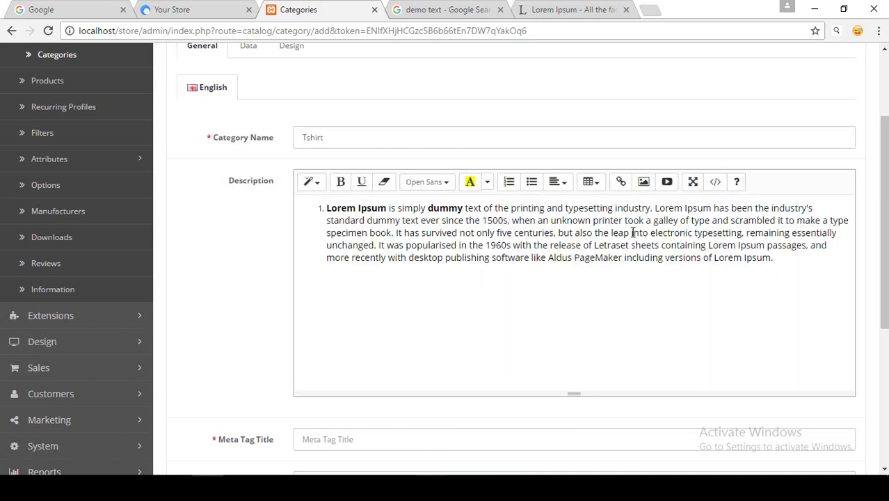
Copy the category name Tshirt into the Meta Tag Title field.
scroll(313, 244, down, 3)
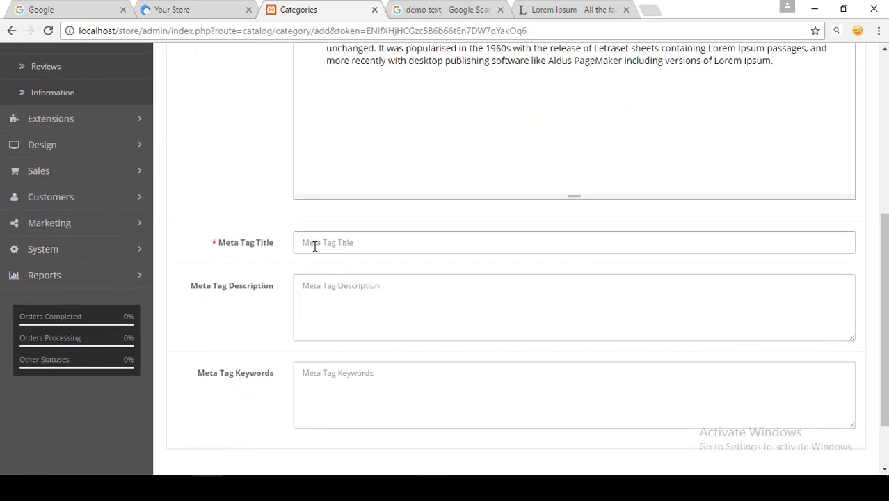
scroll(314, 243, up, 2)
double_click(323, 70)
key(ctrl+c)
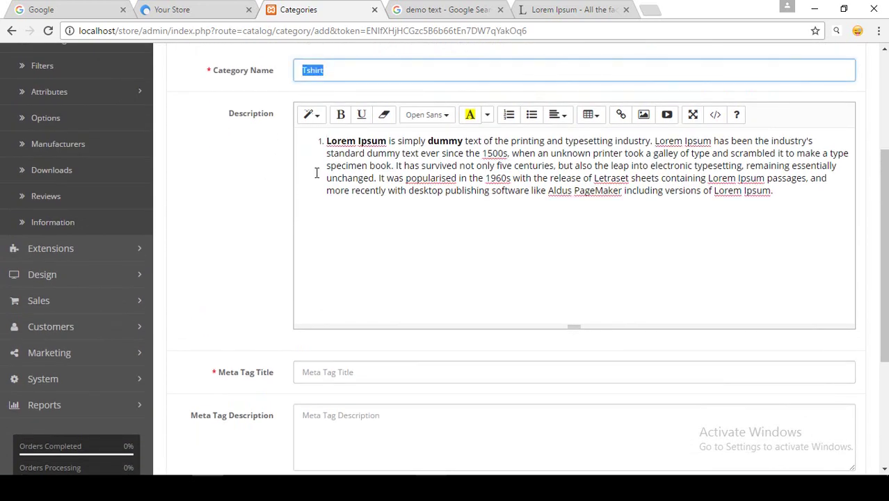
scroll(316, 173, down, 3)
click(324, 174)
key(ctrl+v)
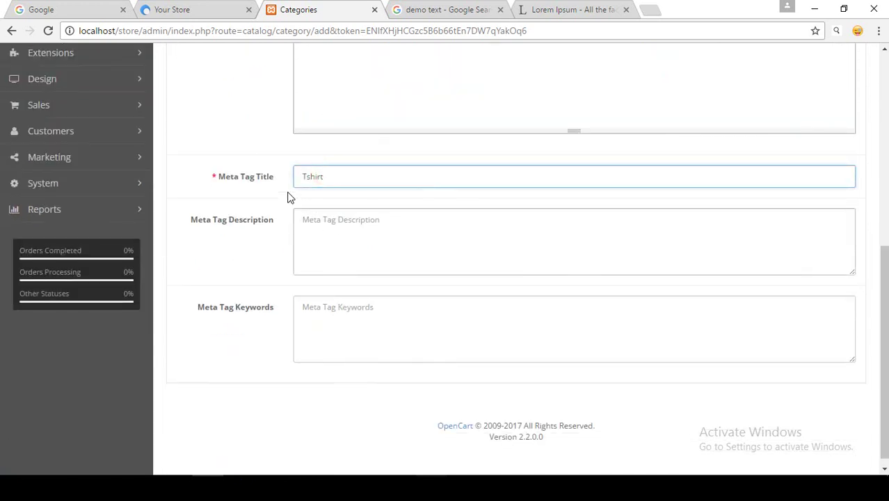
Highlight the optional Meta Tag Description and Meta Tag Keywords fields, leaving them empty.
click(324, 239)
drag(232, 223, 282, 219)
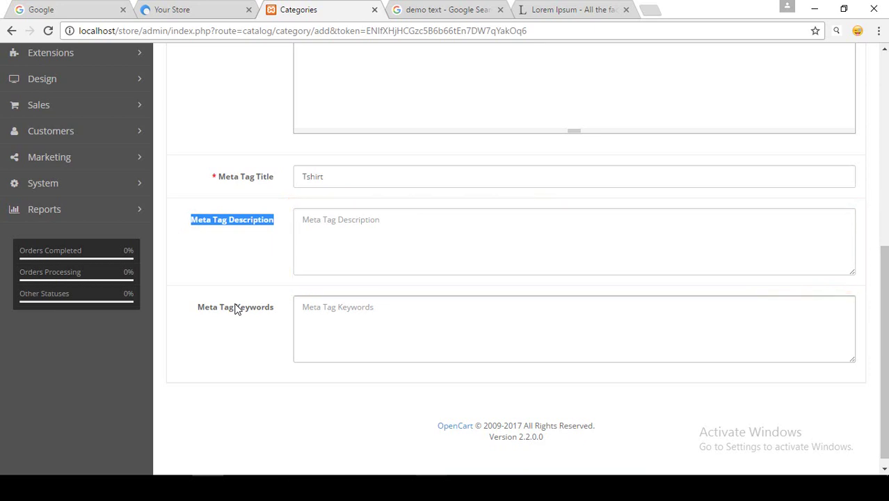
drag(197, 307, 275, 310)
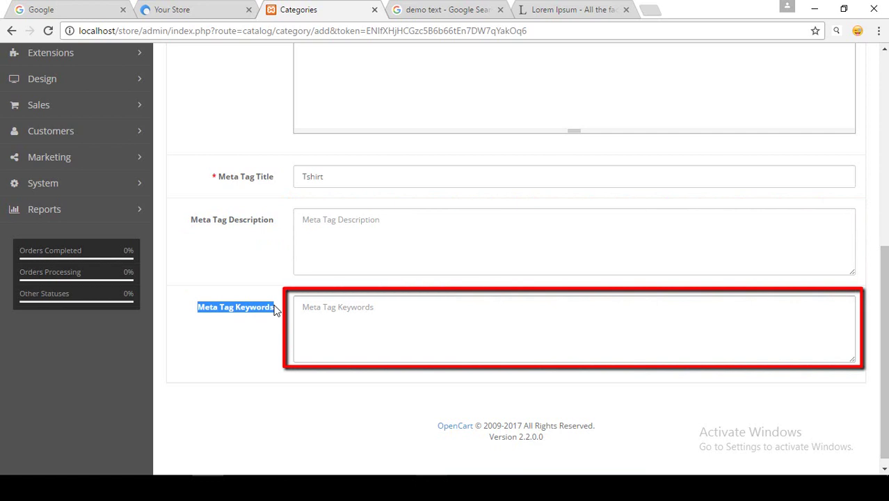
click(263, 307)
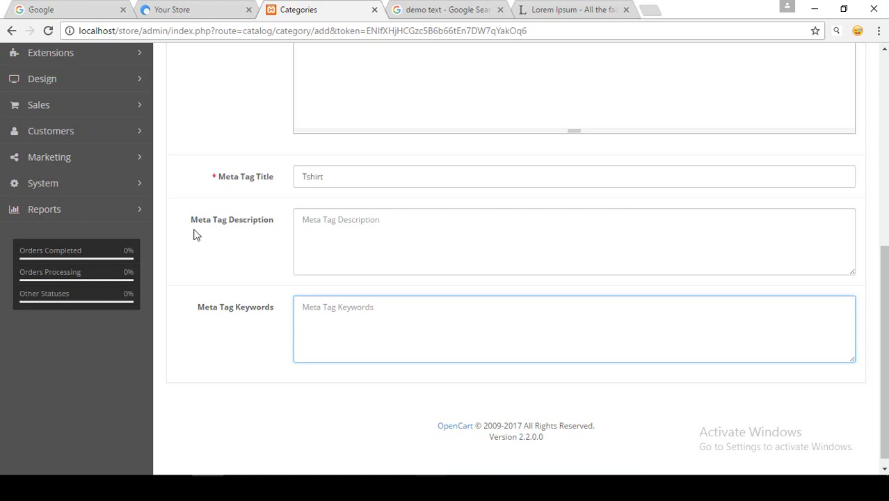
drag(188, 221, 278, 225)
click(256, 309)
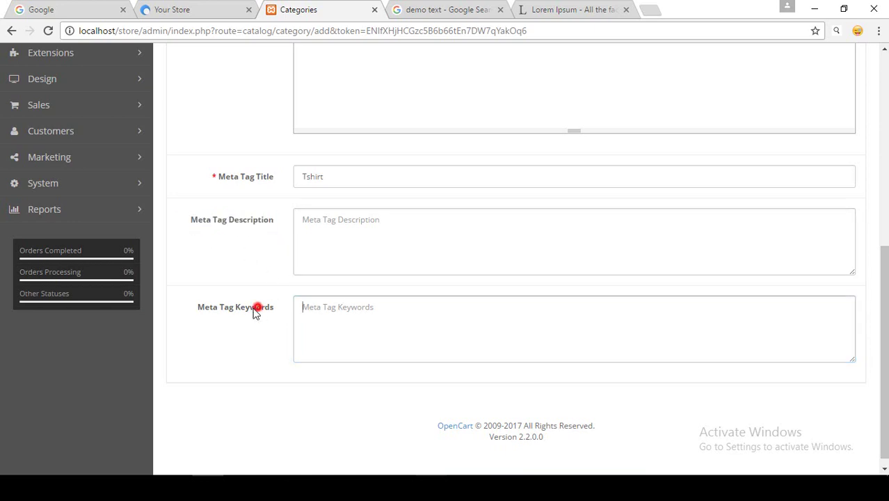
drag(191, 308, 279, 311)
click(278, 326)
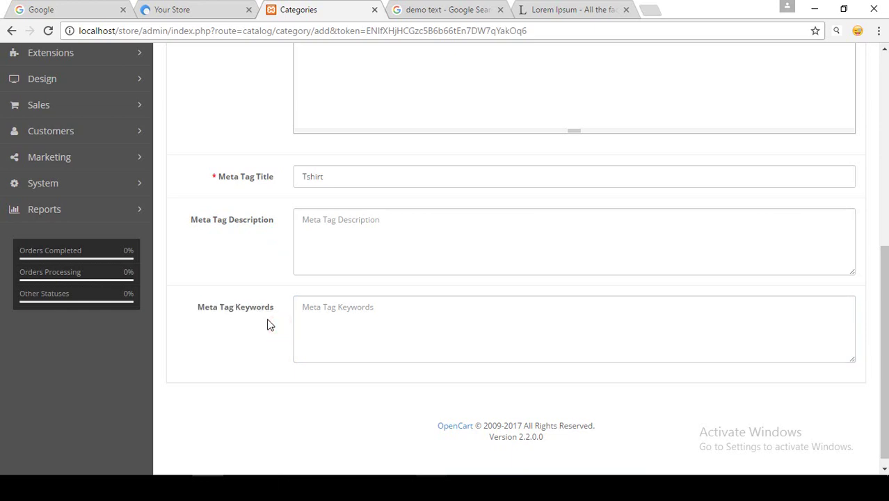
scroll(270, 325, up, 5)
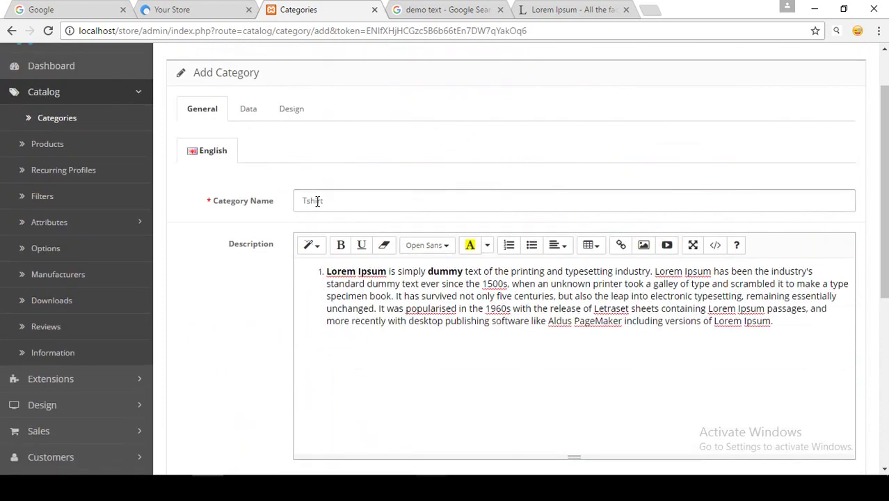
On the Data tab, open the Parent suggestions and close them without choosing a parent.
click(248, 112)
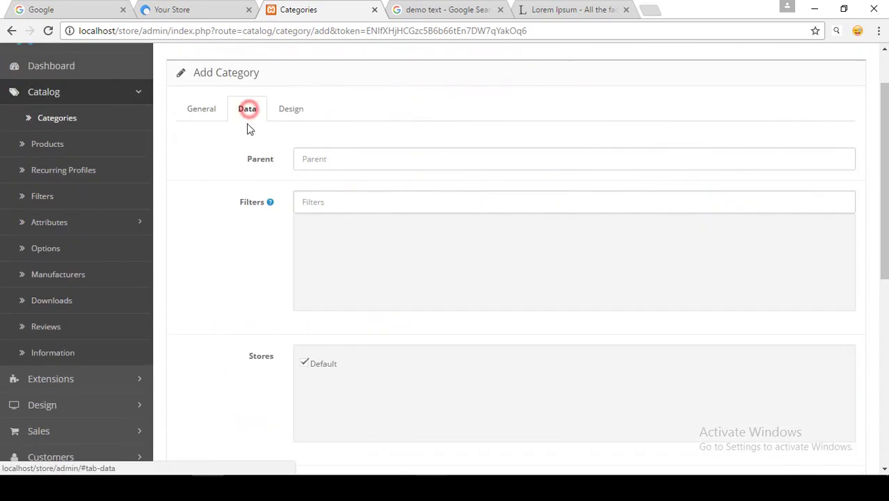
click(299, 158)
drag(240, 160, 274, 160)
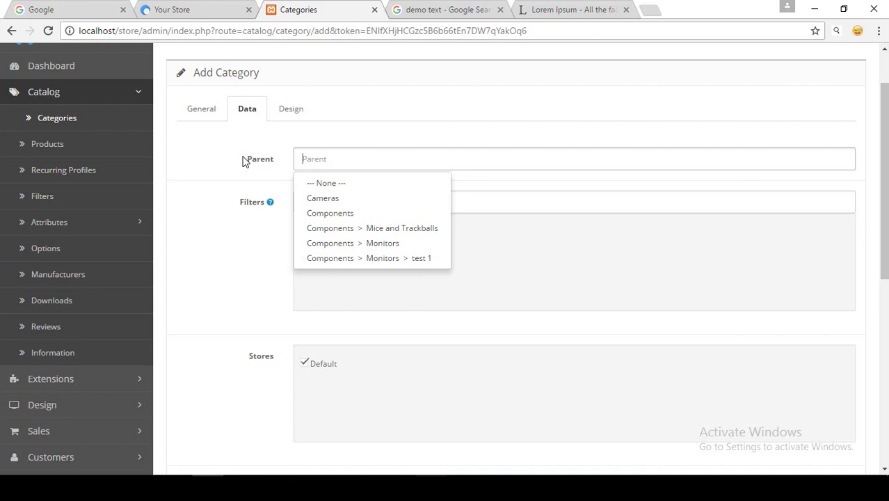
click(244, 160)
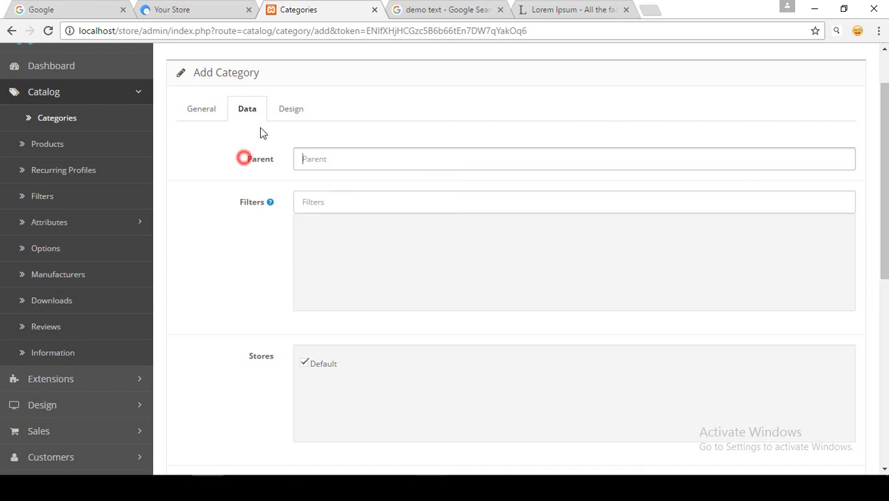
click(246, 154)
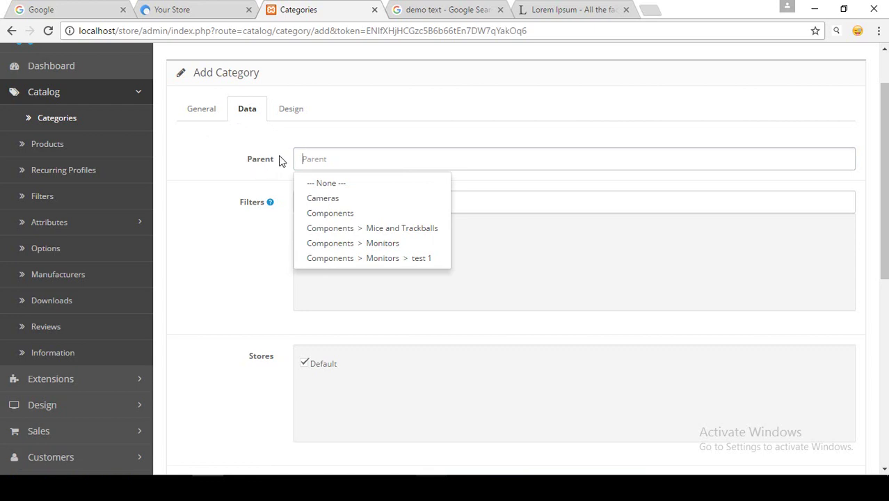
scroll(240, 146, down, 1)
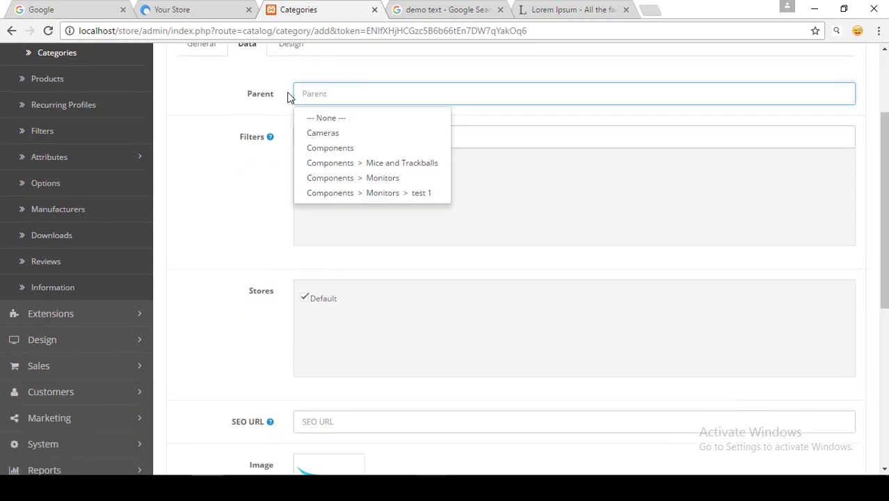
click(231, 96)
scroll(294, 163, up, 1)
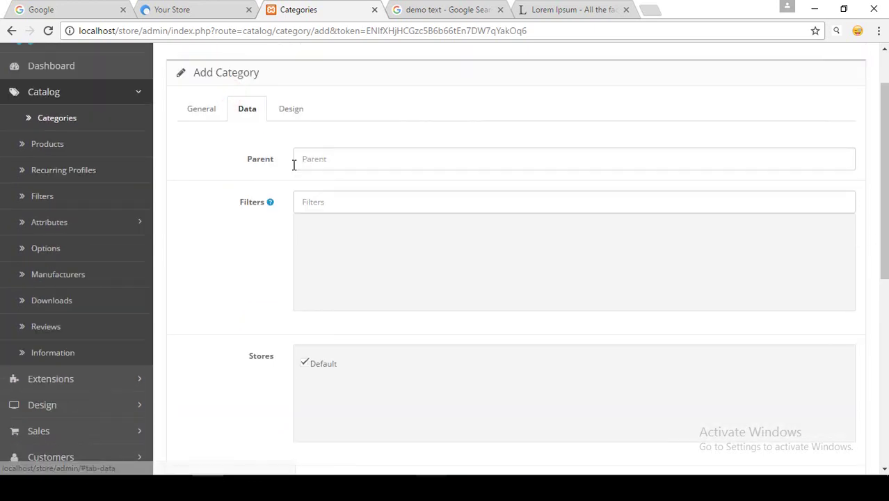
Recheck the Tshirt name on General, then review Data's Stores, SEO URL and Image settings.
click(201, 109)
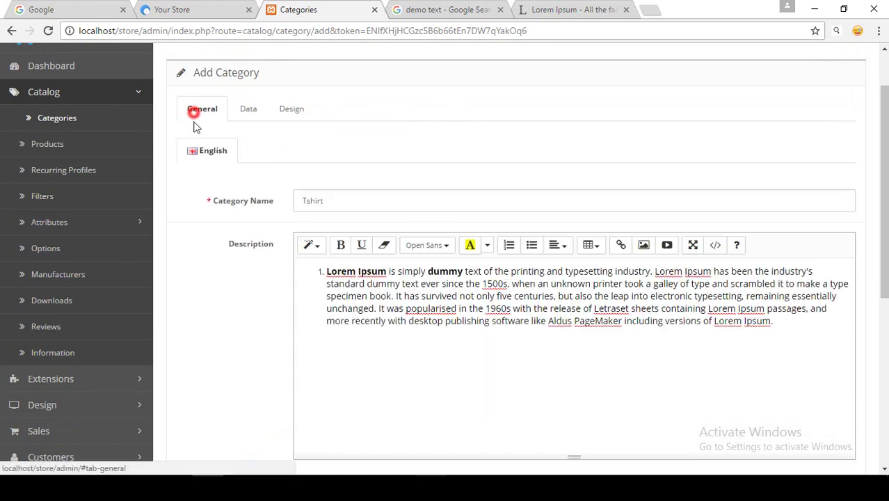
double_click(333, 201)
drag(334, 201, 277, 149)
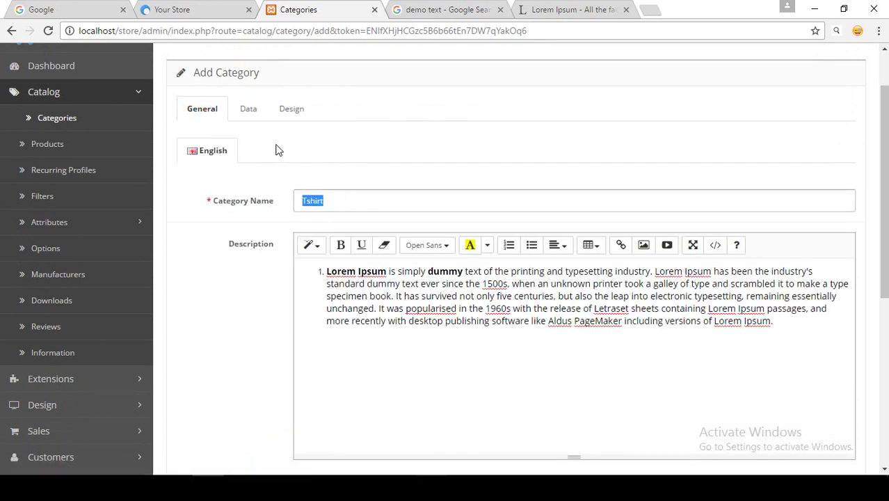
click(248, 109)
scroll(209, 182, down, 1)
scroll(211, 182, down, 1)
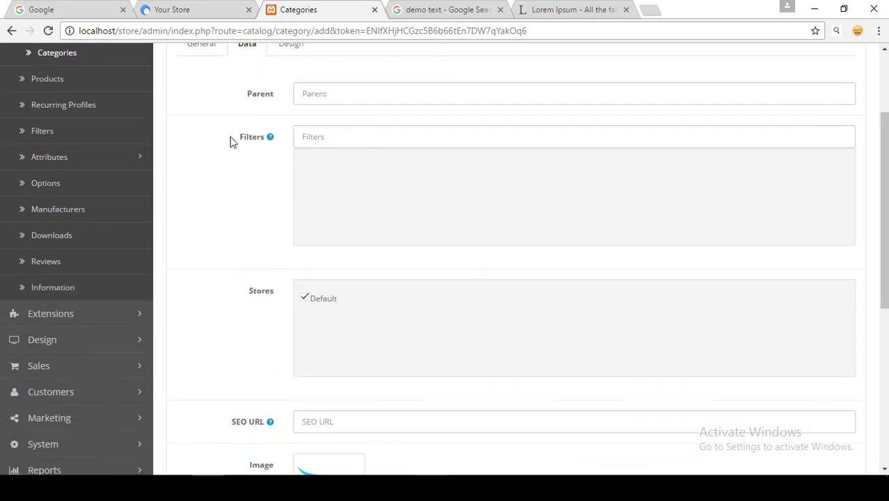
scroll(61, 133, up, 1)
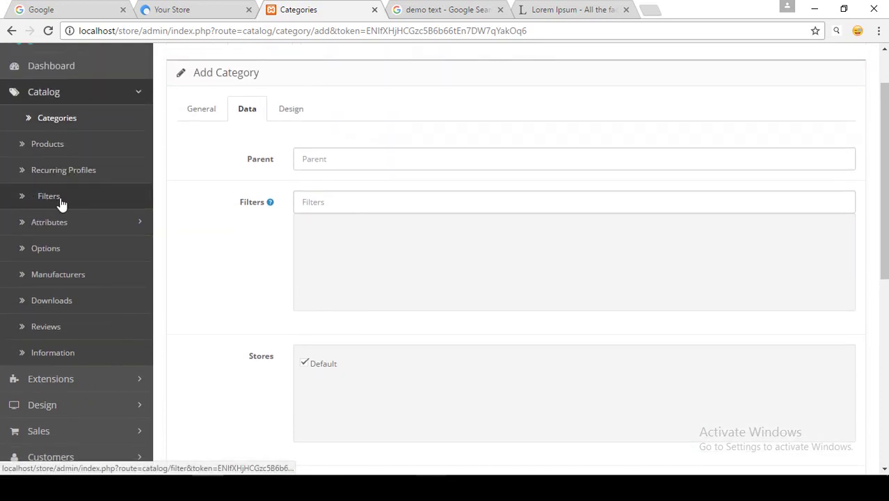
mouse_move(244, 206)
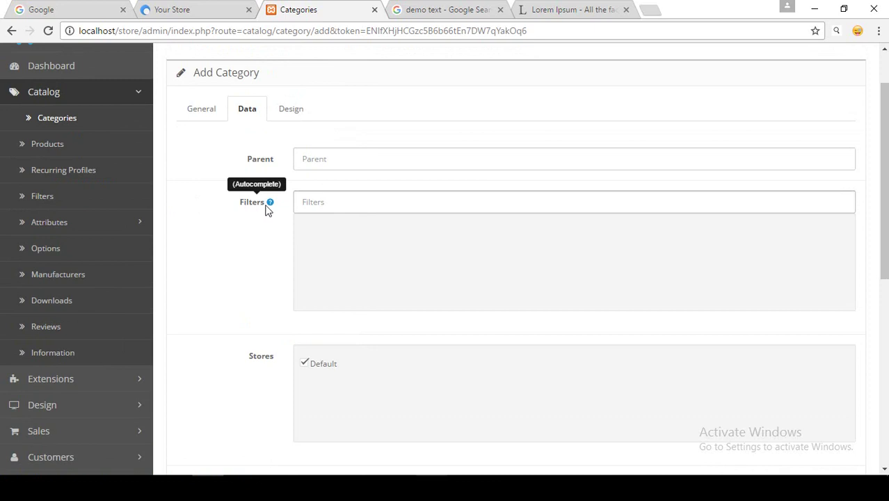
scroll(242, 188, down, 1)
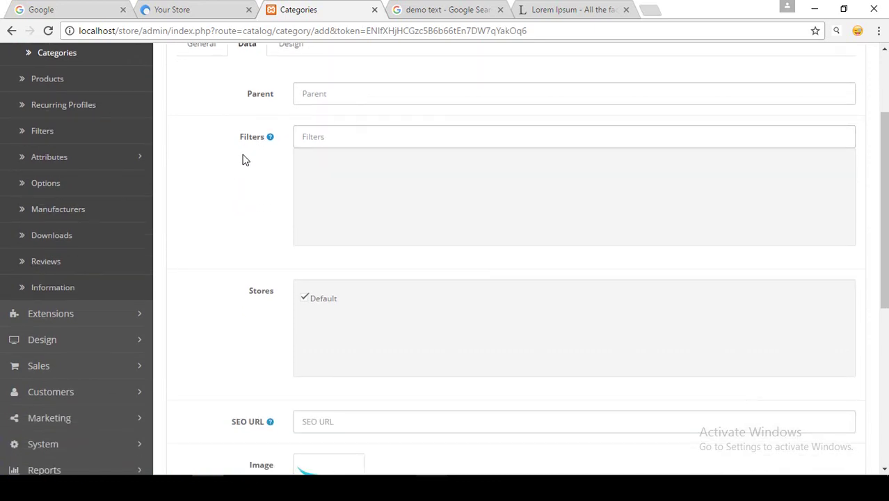
scroll(240, 146, down, 1)
scroll(236, 134, down, 1)
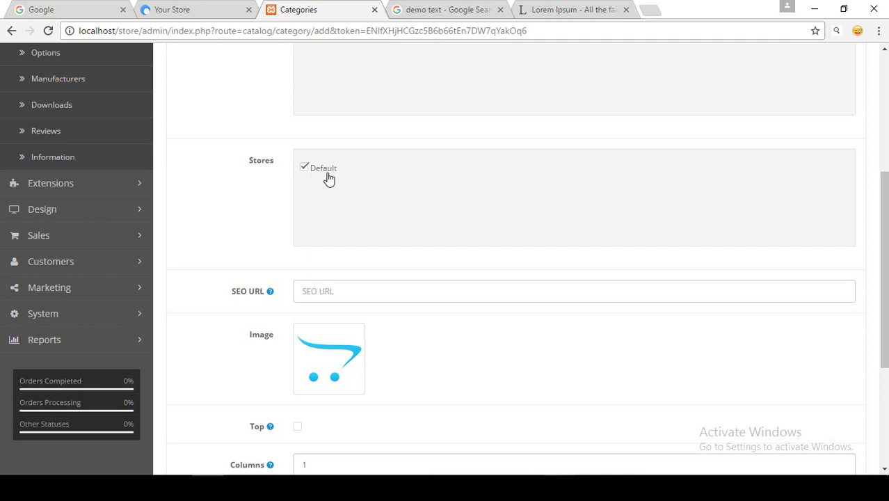
Pick apple_logo.jpg from the demo folder in Image Manager as the category image.
scroll(244, 251, down, 2)
scroll(327, 111, up, 1)
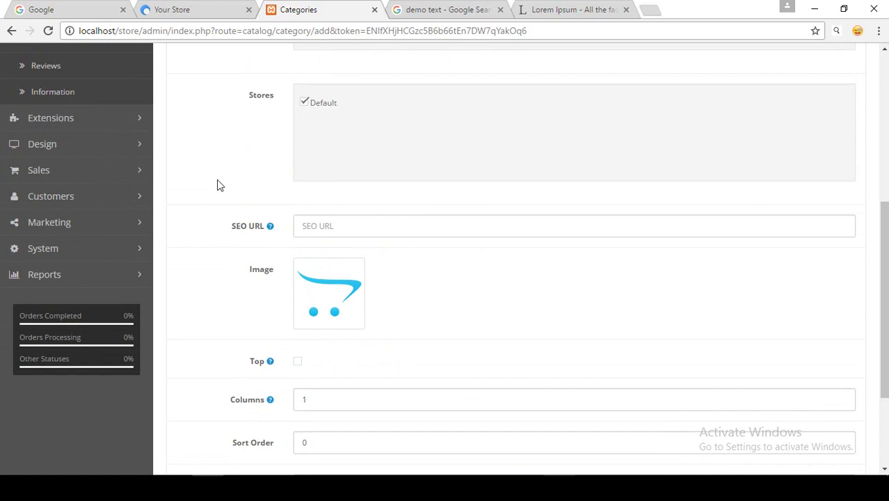
scroll(218, 186, down, 1)
drag(215, 156, 258, 164)
click(276, 171)
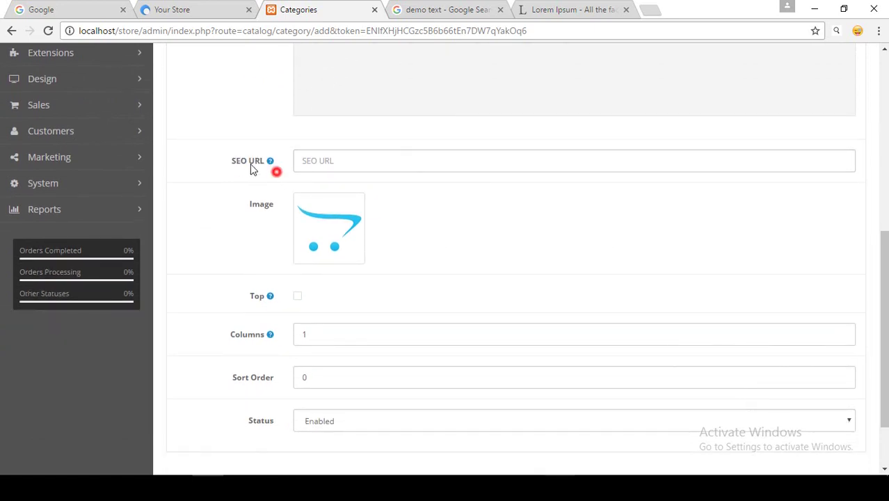
scroll(230, 169, down, 1)
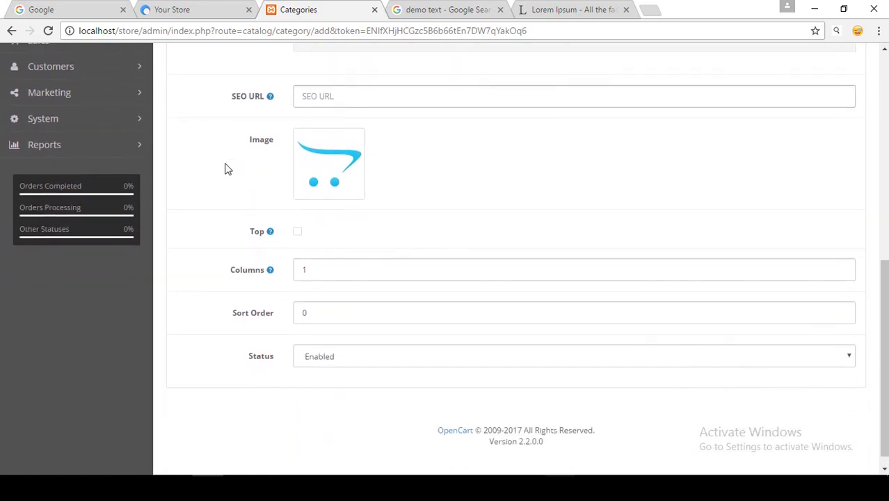
drag(235, 144, 277, 153)
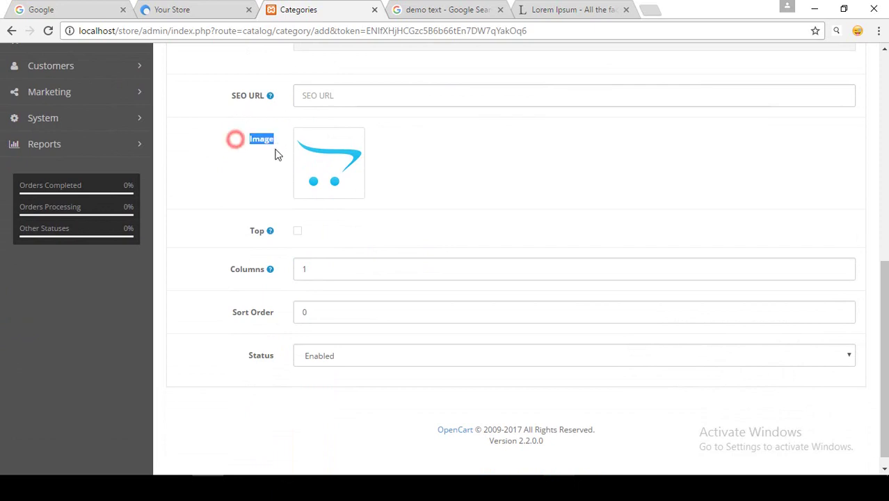
click(338, 141)
click(393, 165)
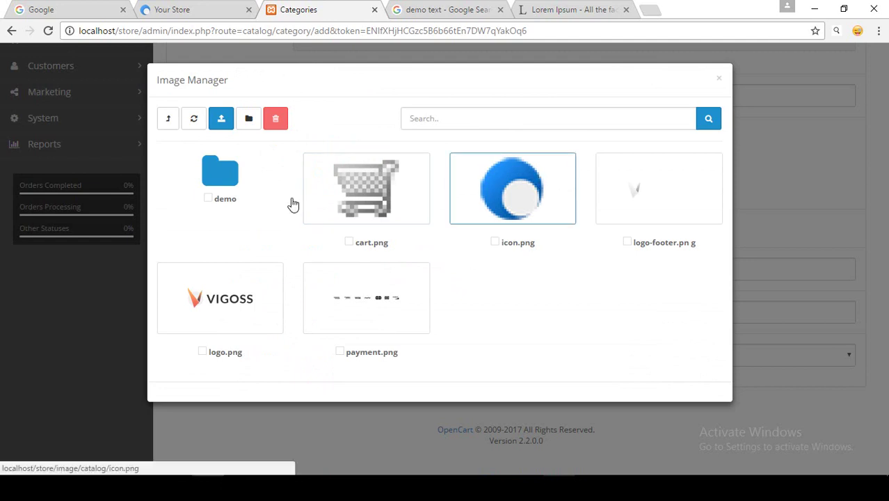
click(232, 180)
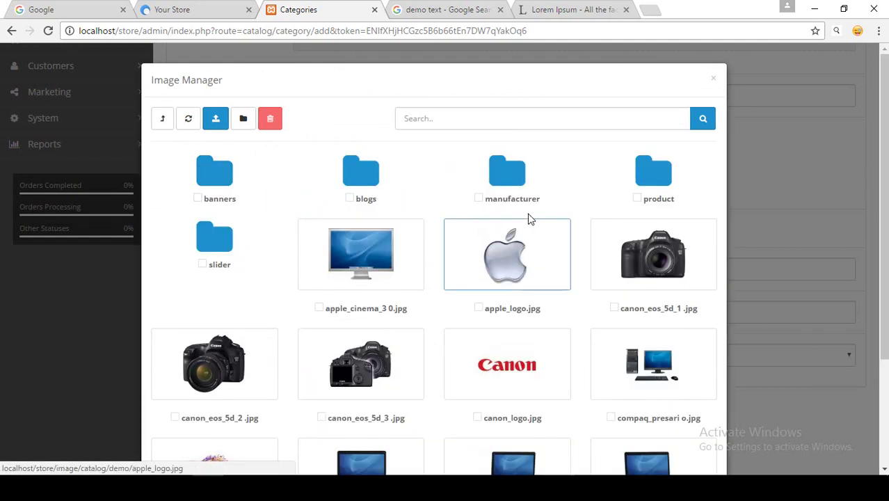
click(526, 263)
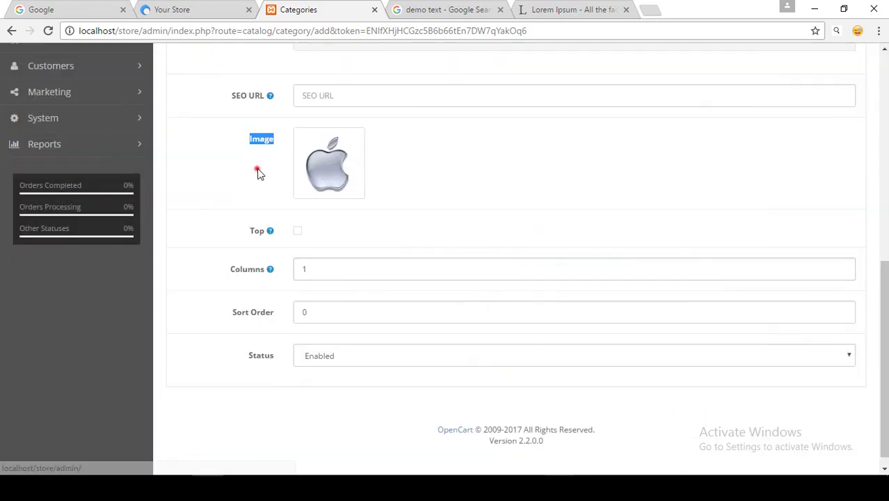
click(257, 168)
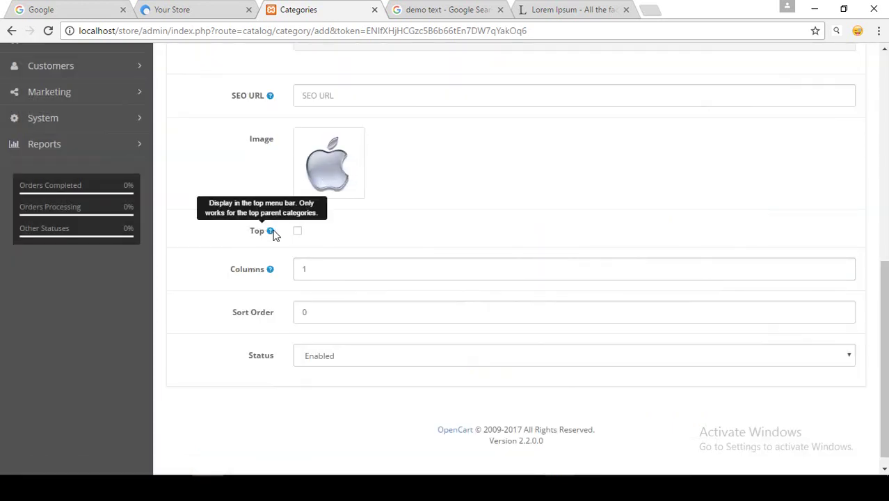
click(298, 234)
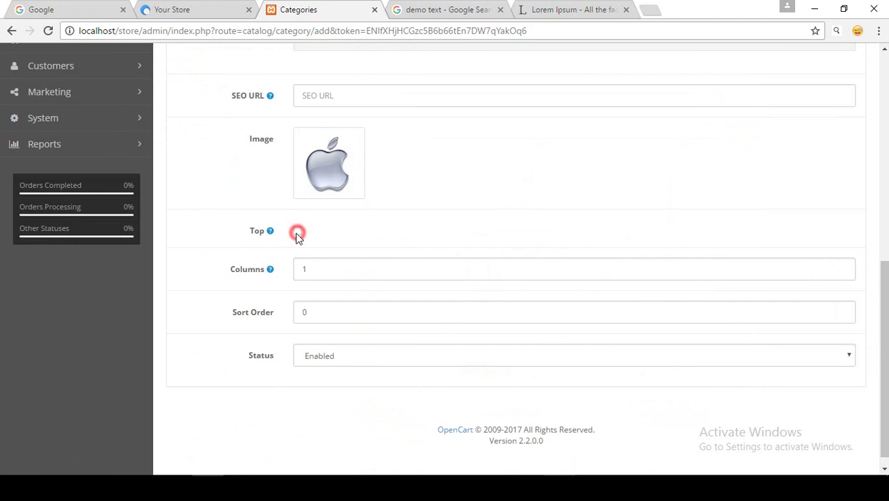
click(215, 8)
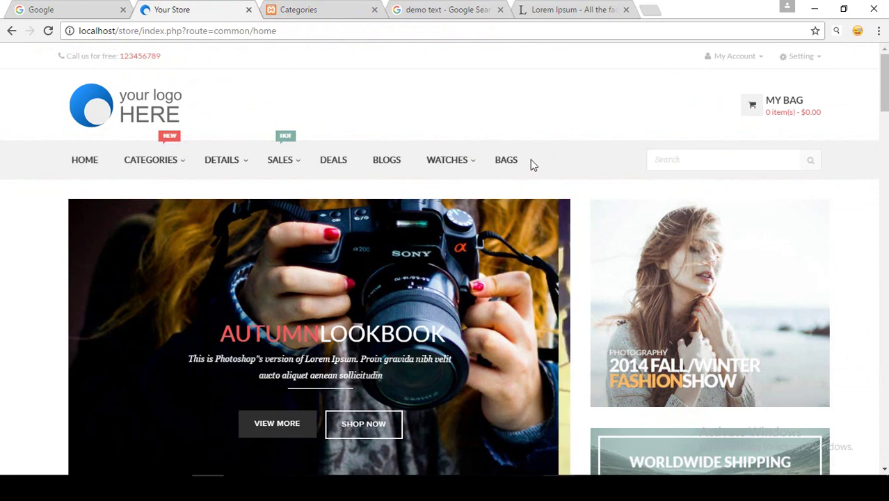
click(327, 19)
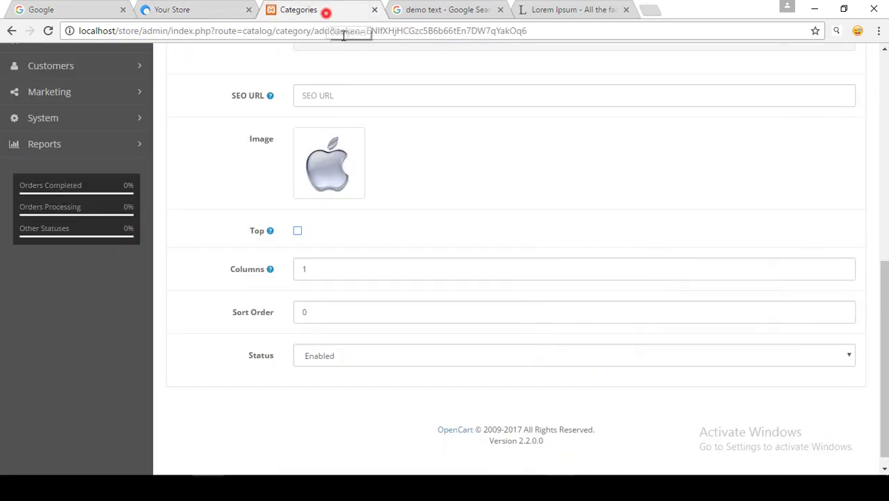
scroll(373, 185, up, 3)
scroll(373, 185, down, 3)
click(208, 11)
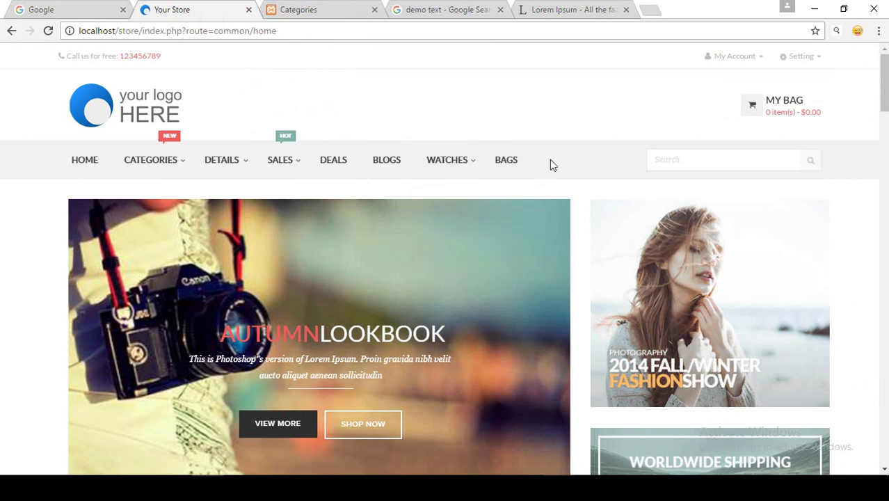
click(338, 10)
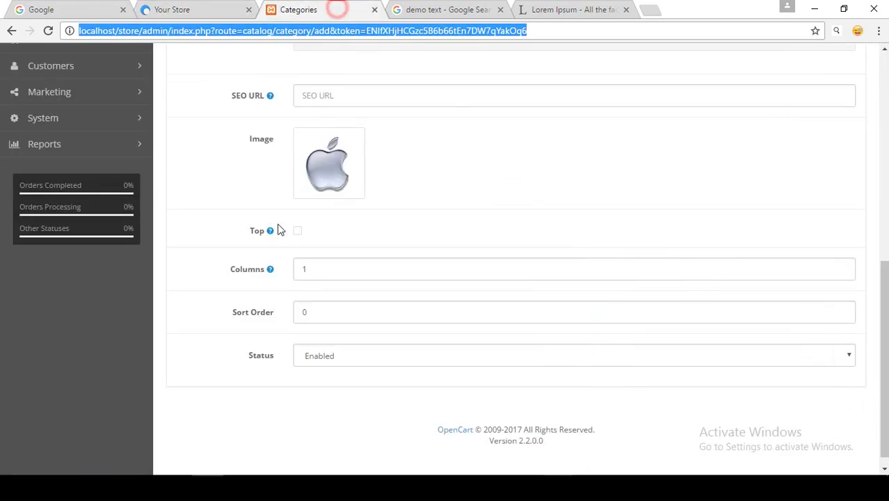
click(254, 311)
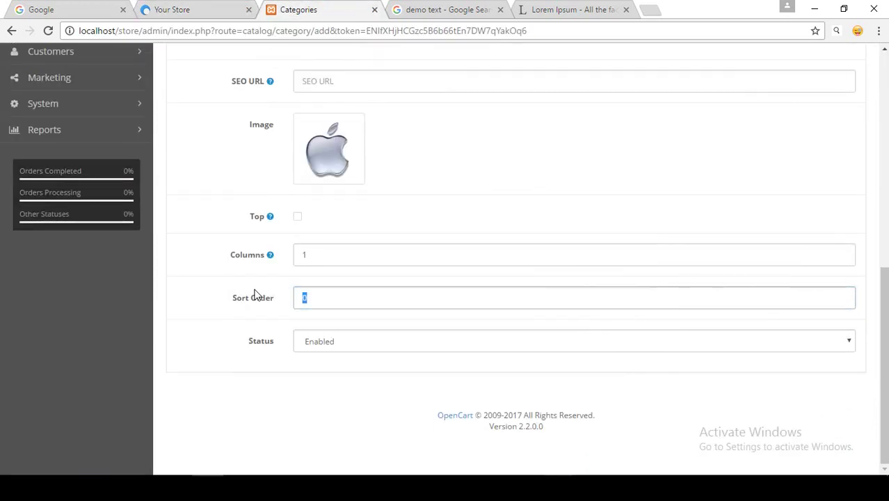
click(320, 304)
double_click(304, 299)
drag(224, 292, 259, 304)
click(282, 304)
drag(239, 341, 291, 348)
click(332, 342)
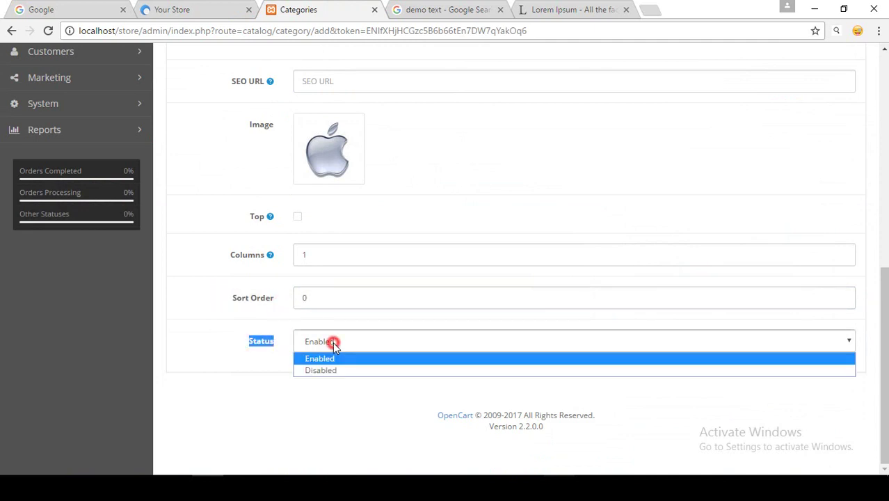
click(332, 342)
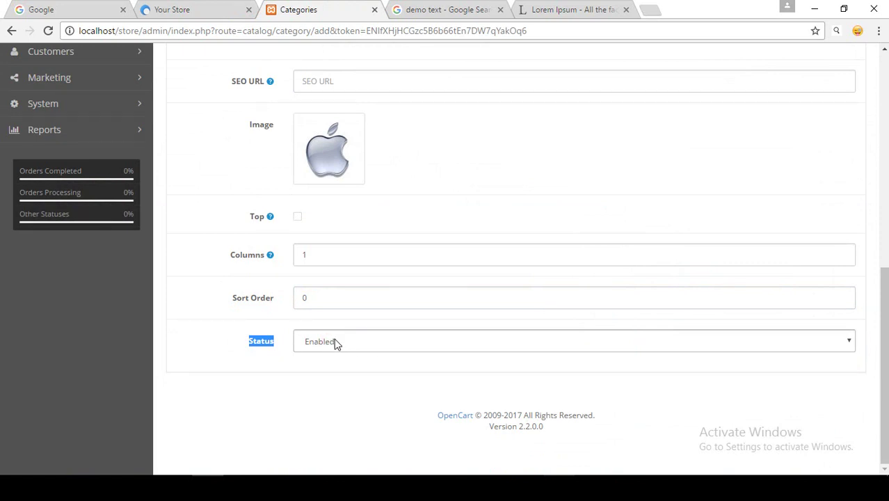
click(235, 344)
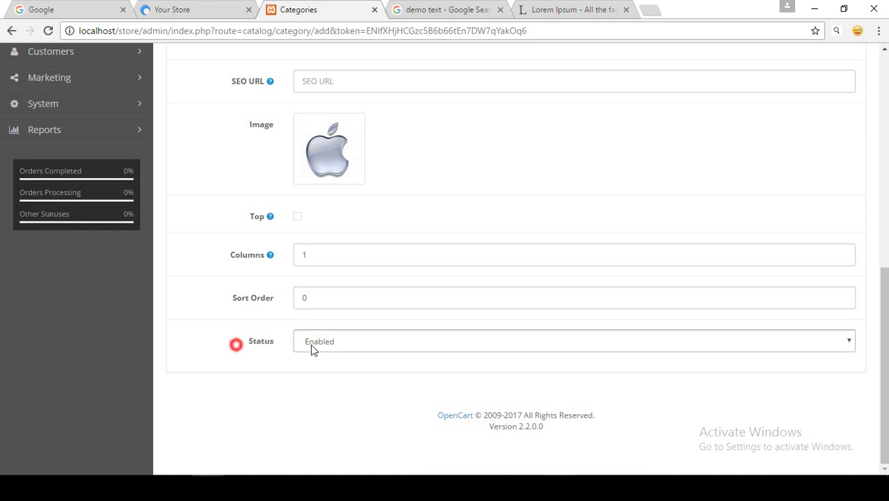
click(310, 341)
click(265, 361)
click(165, 9)
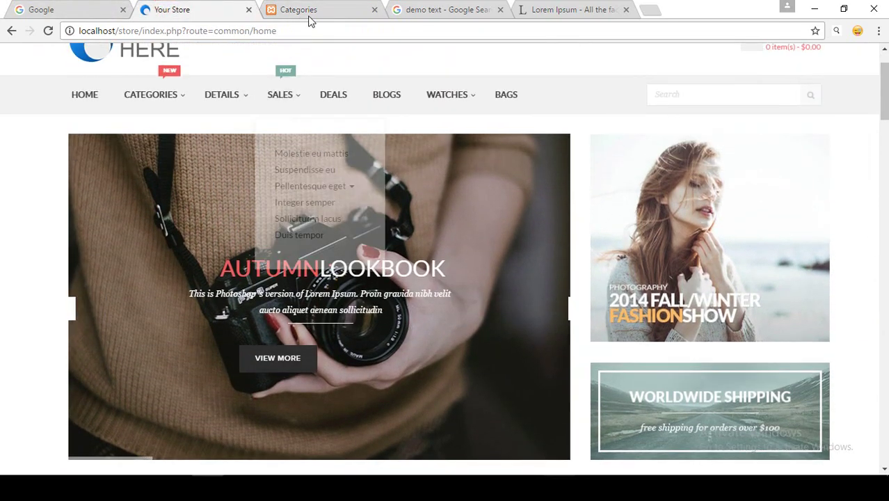
click(306, 10)
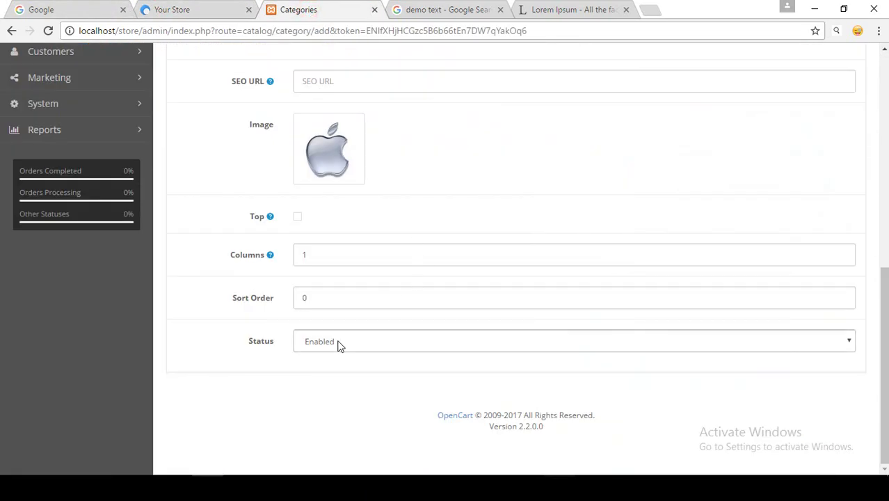
scroll(218, 297, up, 7)
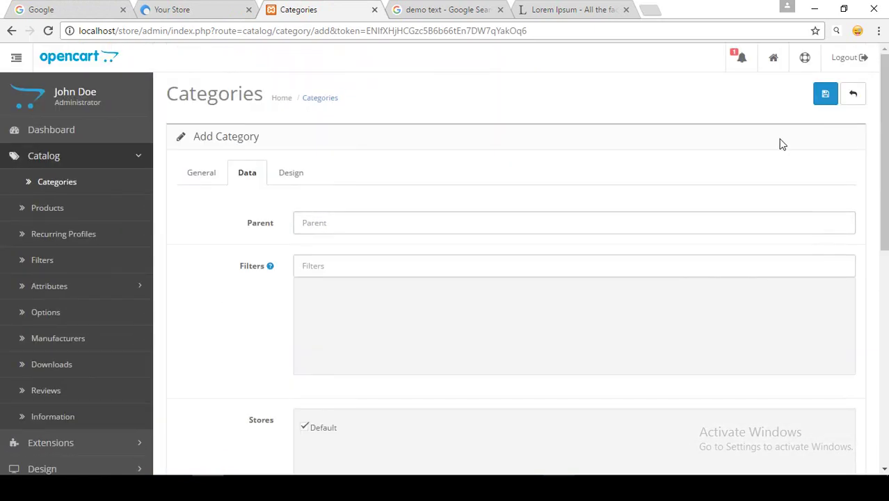
Save the Tshirt category and scroll down the Category List.
click(826, 97)
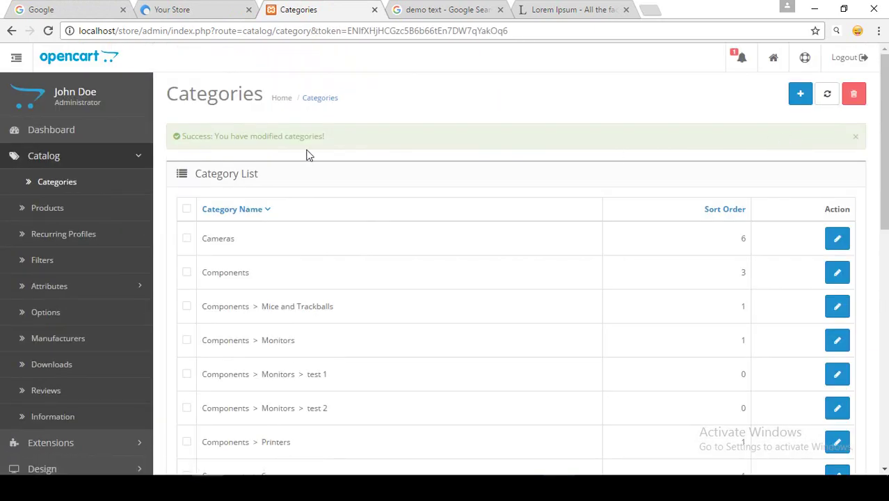
click(338, 136)
scroll(884, 145, down, 4)
scroll(884, 145, down, 4)
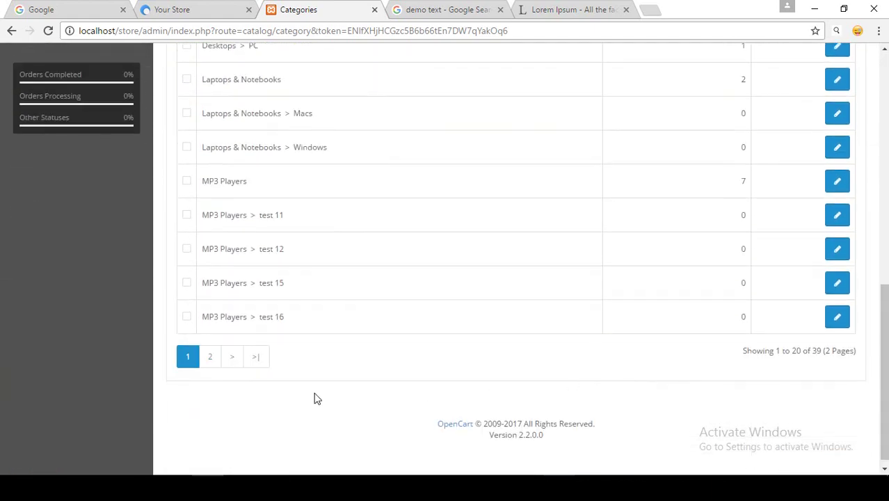
Go to page 2 and pick out the new Tshirt entry with sort order 0.
click(211, 357)
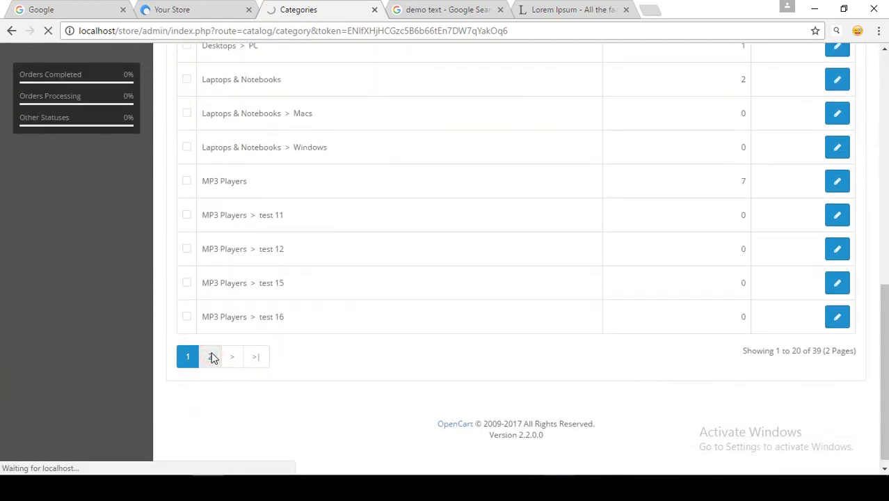
scroll(210, 301, down, 8)
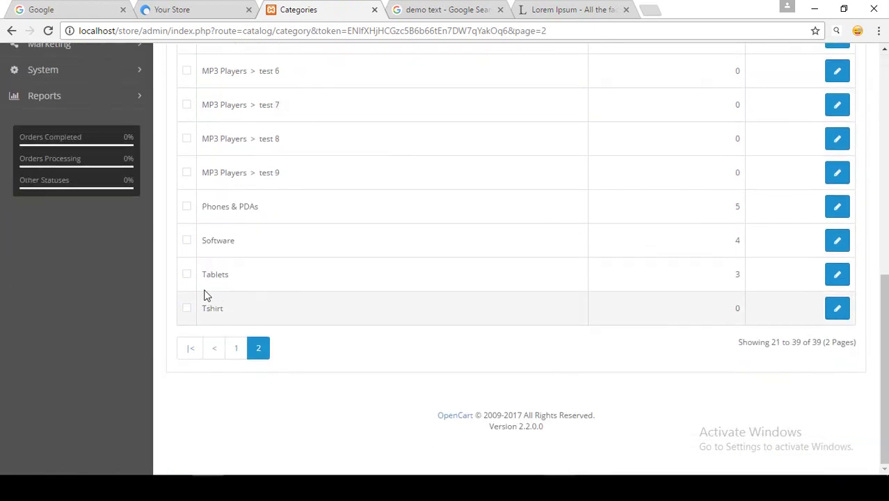
double_click(204, 308)
drag(234, 308, 211, 310)
double_click(223, 308)
scroll(512, 258, up, 8)
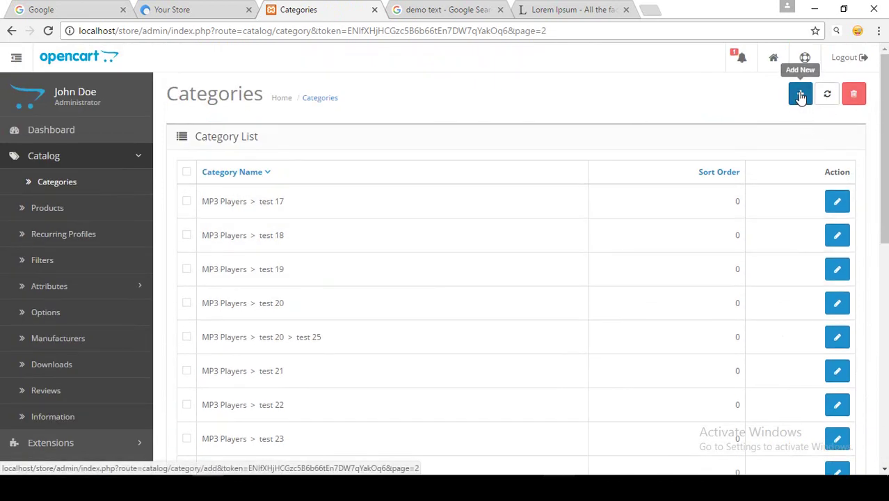
Start another new category and enter 'Mans Tshirt' as its Category Name.
click(803, 102)
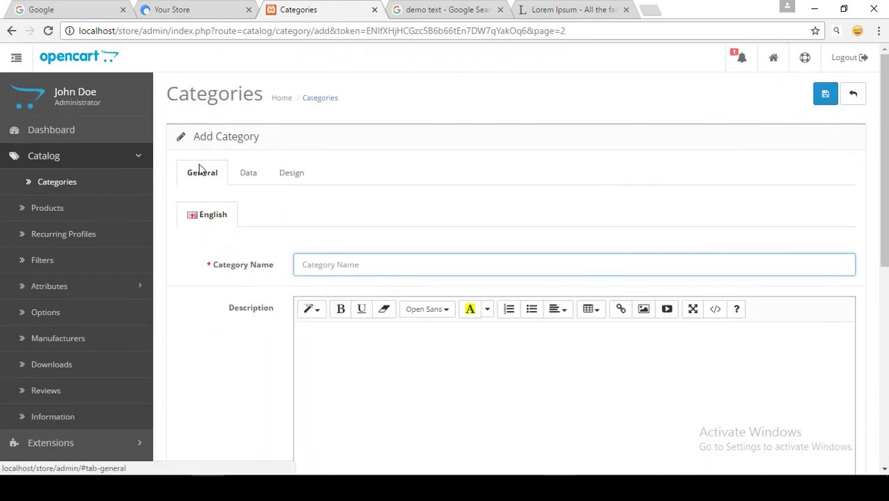
click(339, 264)
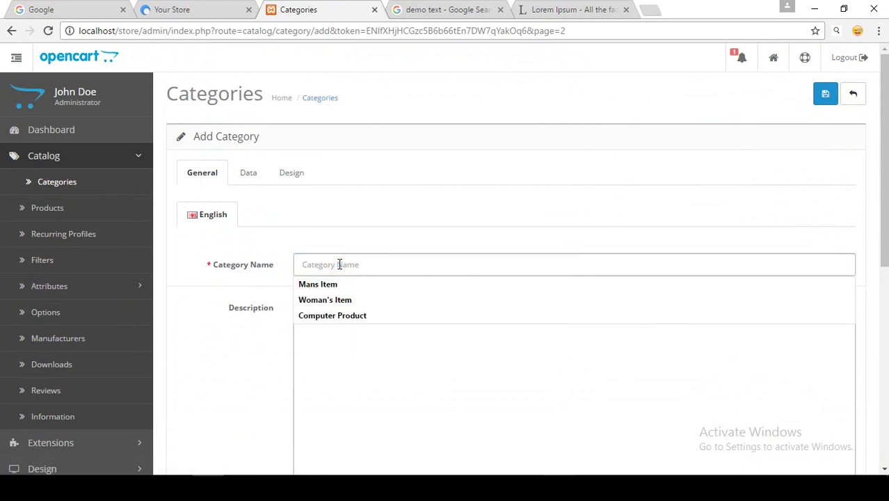
text(Mans )
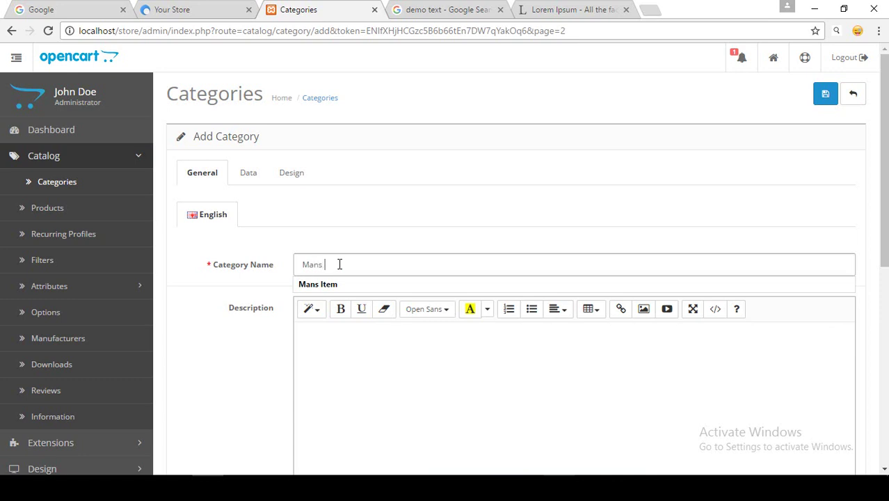
text(Tshirt)
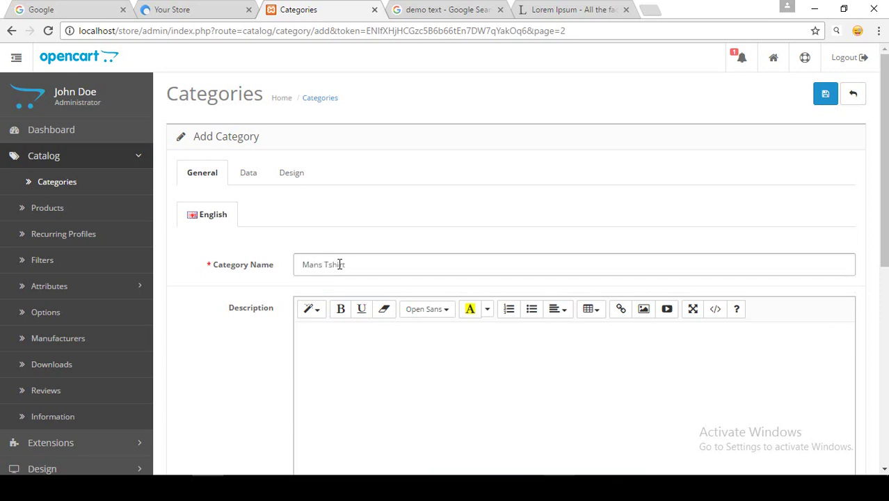
Paste 'Mans Tshirt' into the Meta Tag Title field.
scroll(260, 250, down, 2)
drag(365, 135, 288, 149)
key(ctrl+c)
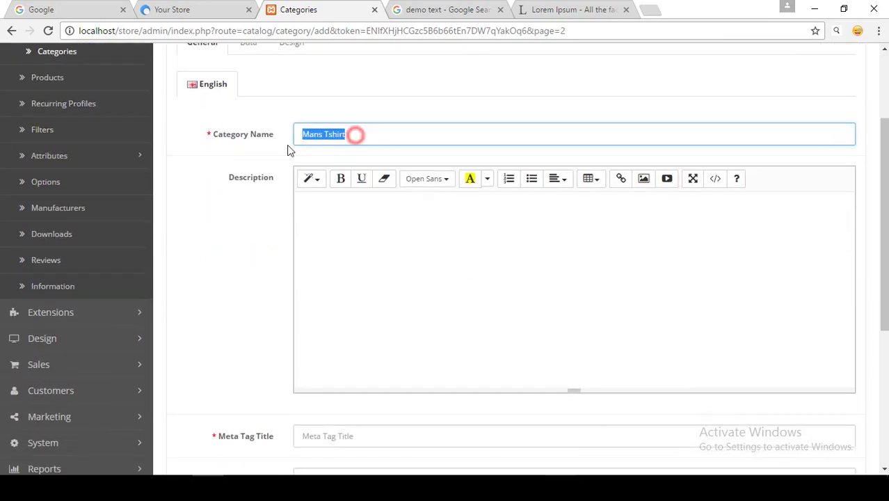
scroll(297, 197, down, 1)
scroll(298, 196, down, 5)
drag(216, 166, 254, 175)
click(330, 165)
key(ctrl+v)
scroll(288, 340, up, 3)
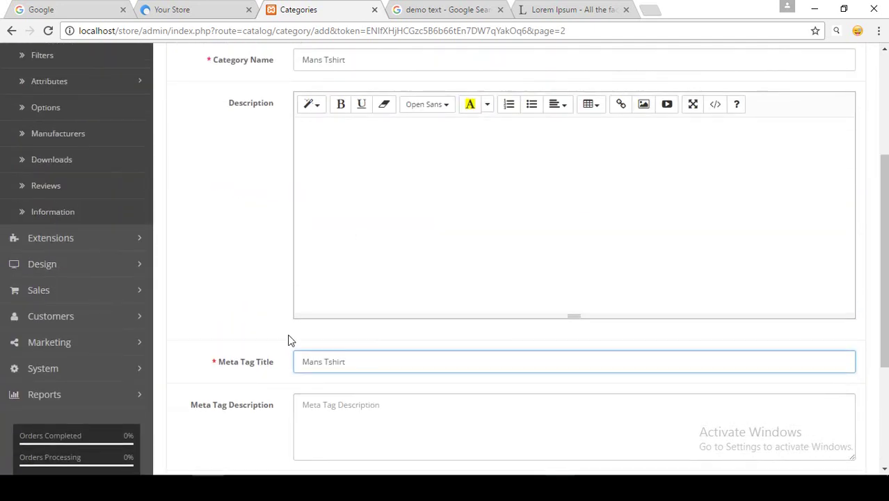
scroll(311, 346, up, 2)
click(249, 103)
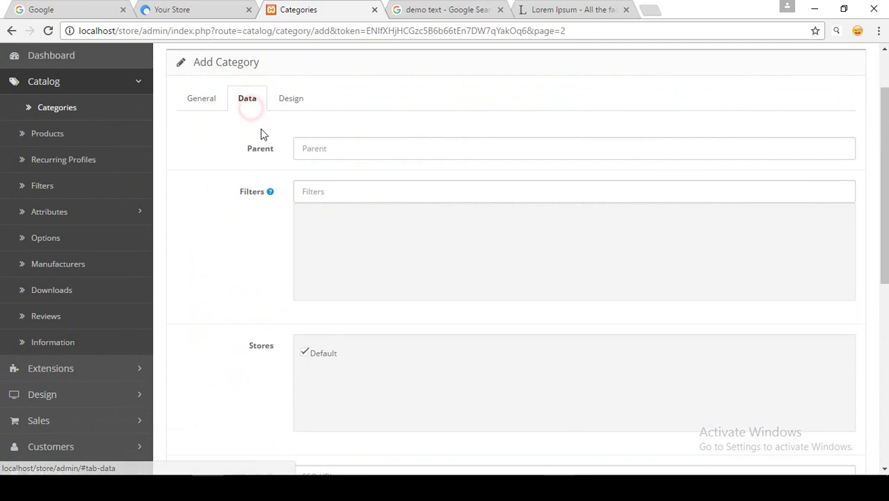
Set Tshirt as the parent category of Mans Tshirt.
click(202, 102)
drag(353, 195, 310, 192)
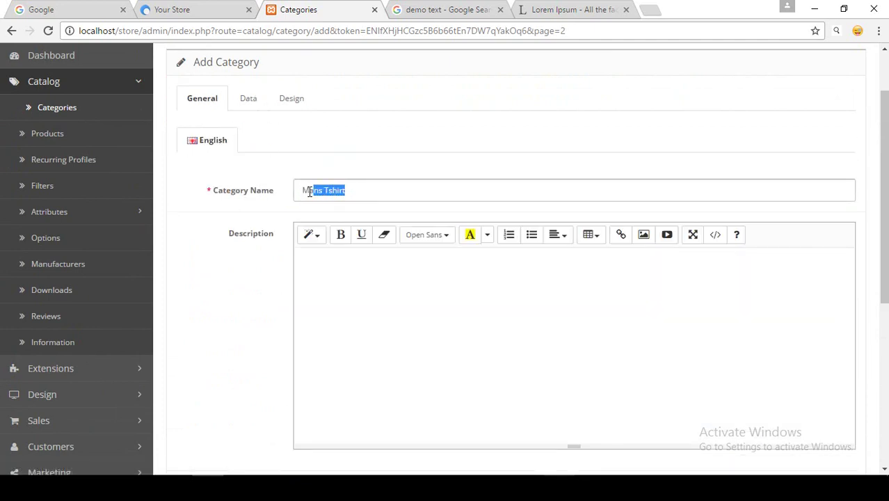
click(336, 191)
double_click(331, 188)
click(252, 99)
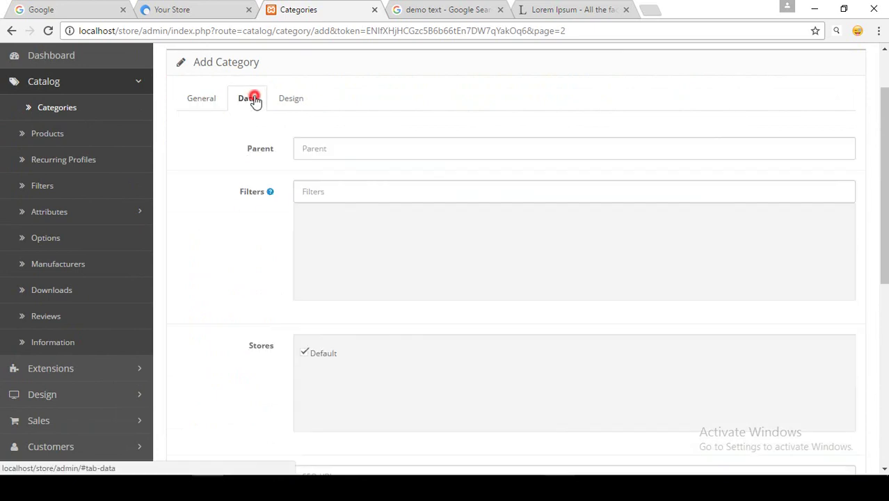
double_click(278, 150)
click(279, 149)
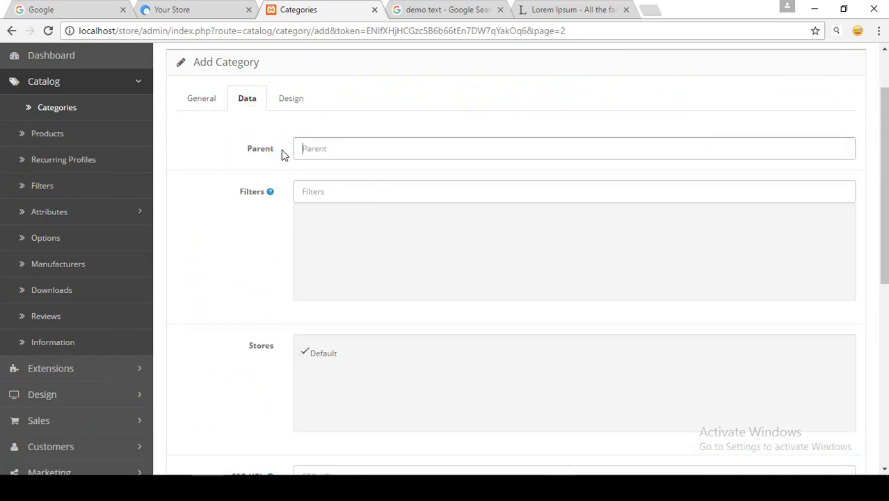
click(300, 150)
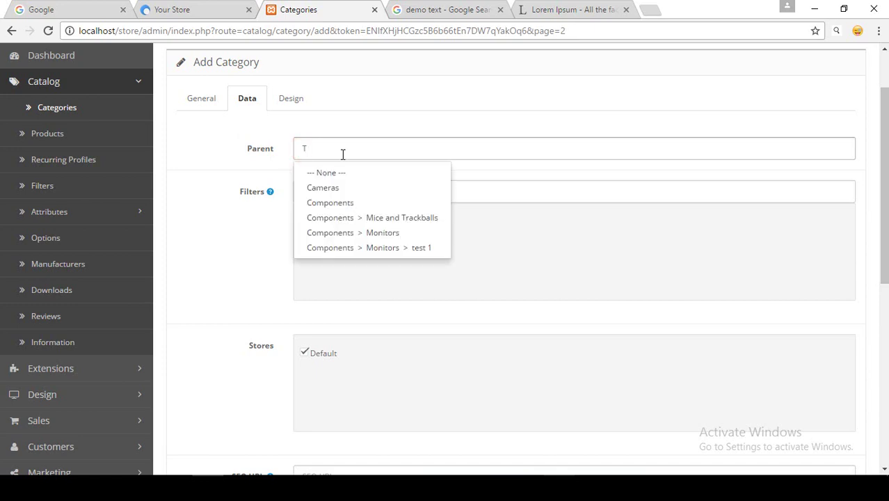
text(Tshirt)
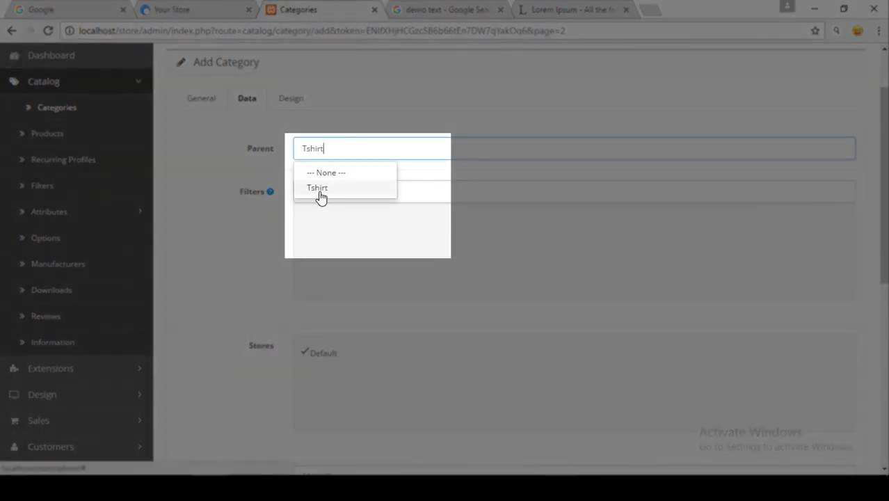
click(319, 194)
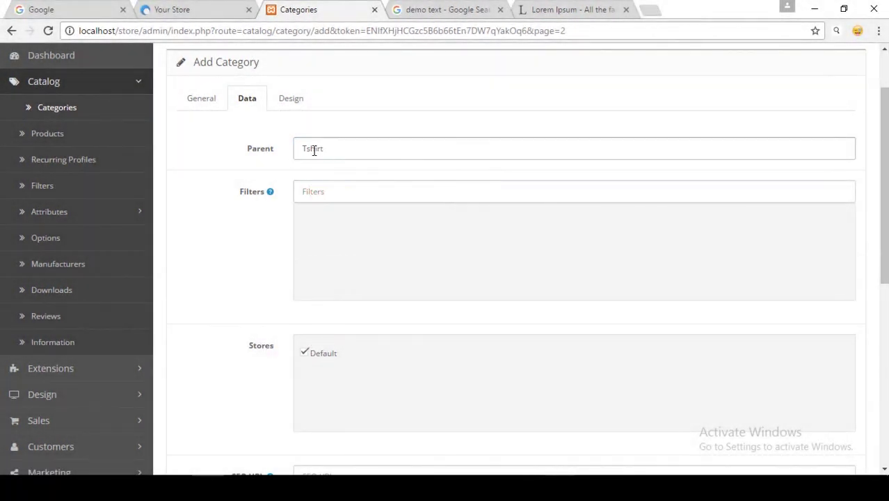
Recheck the Mans Tshirt name and Tshirt parent, then save the category.
scroll(320, 156, up, 1)
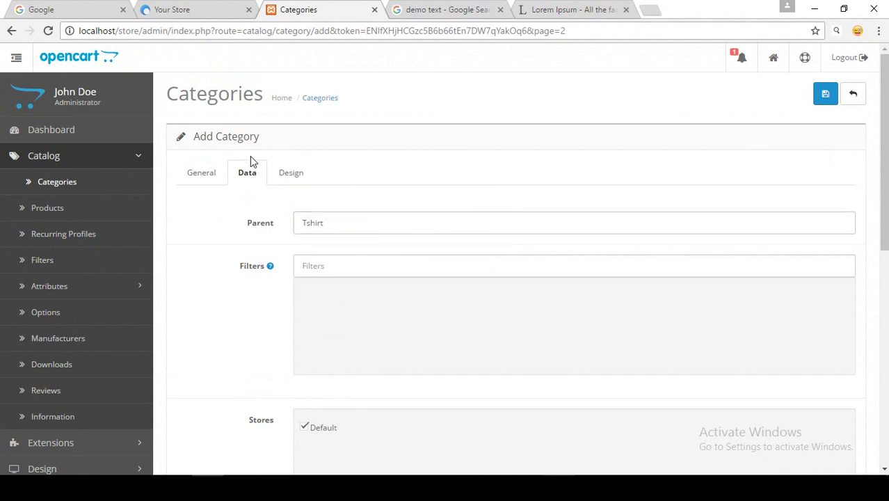
click(201, 173)
drag(351, 264, 300, 272)
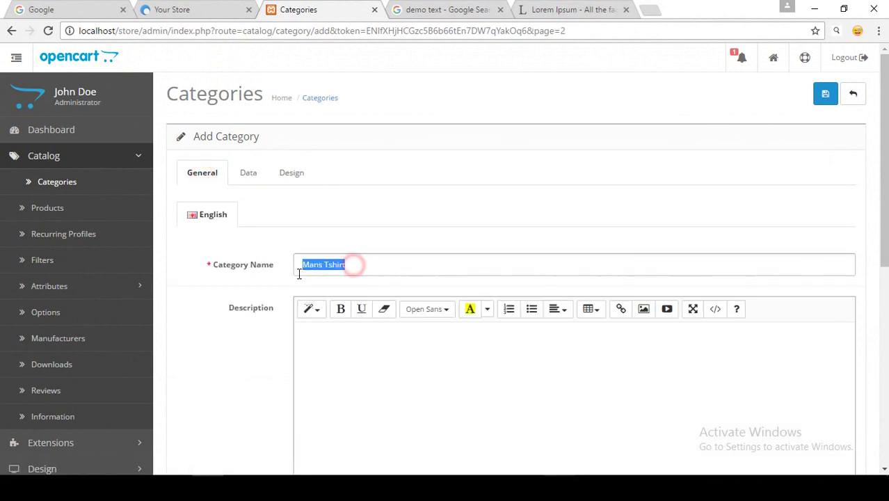
click(260, 175)
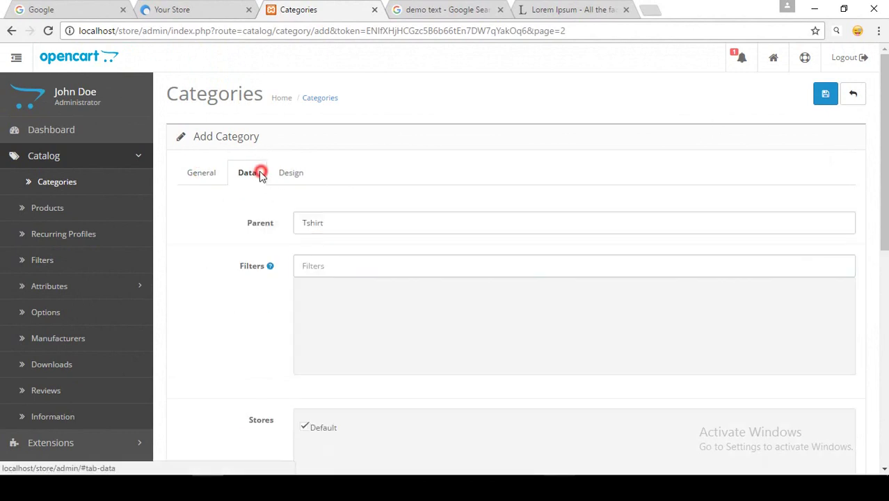
double_click(317, 224)
click(335, 224)
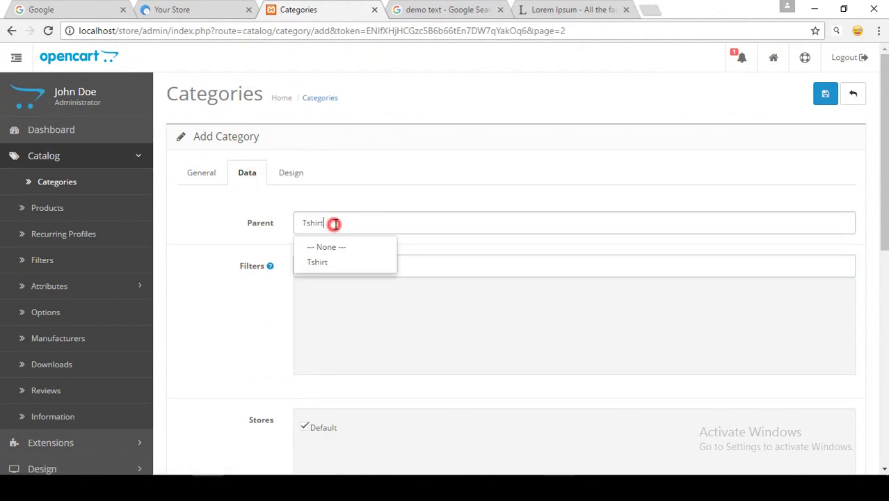
click(824, 94)
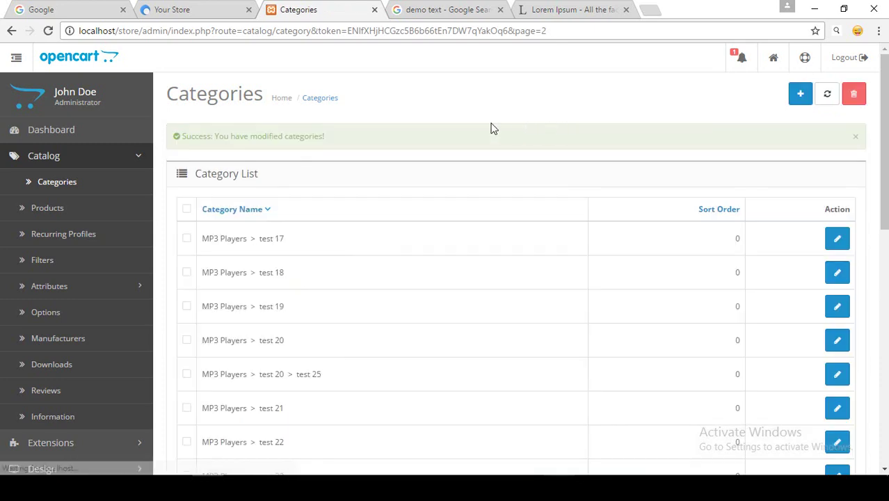
scroll(388, 147, down, 9)
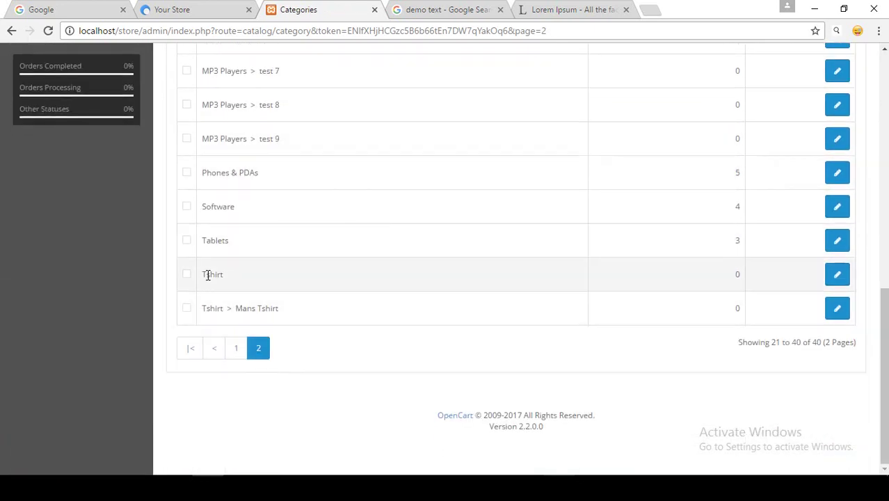
drag(203, 274, 224, 273)
drag(201, 309, 282, 307)
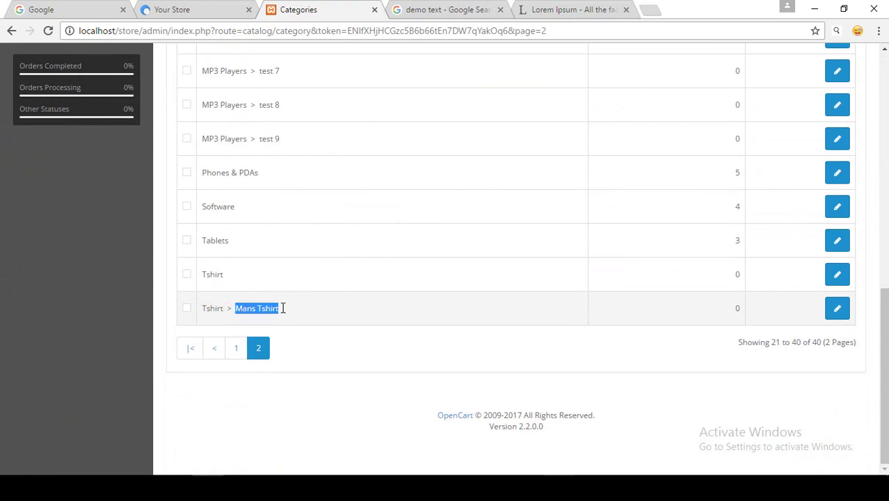
scroll(439, 278, up, 10)
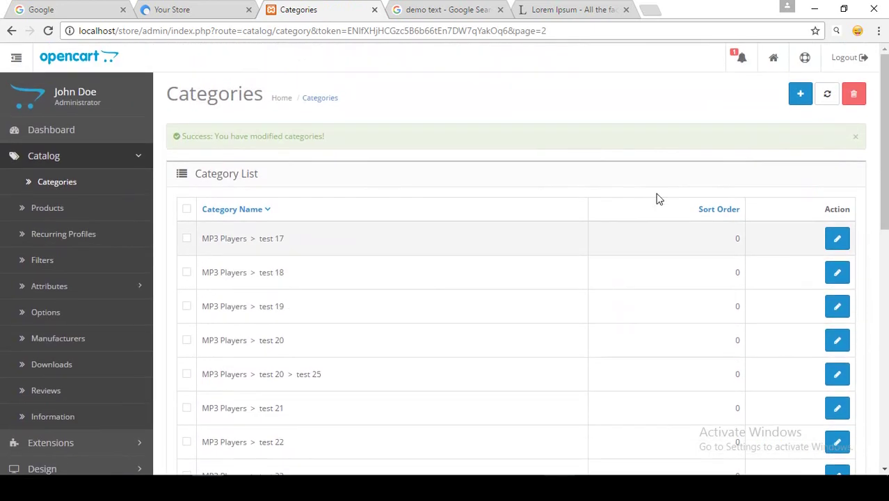
Create a 'Woman T-shirt' category with parent Tshirt and submit it.
click(798, 96)
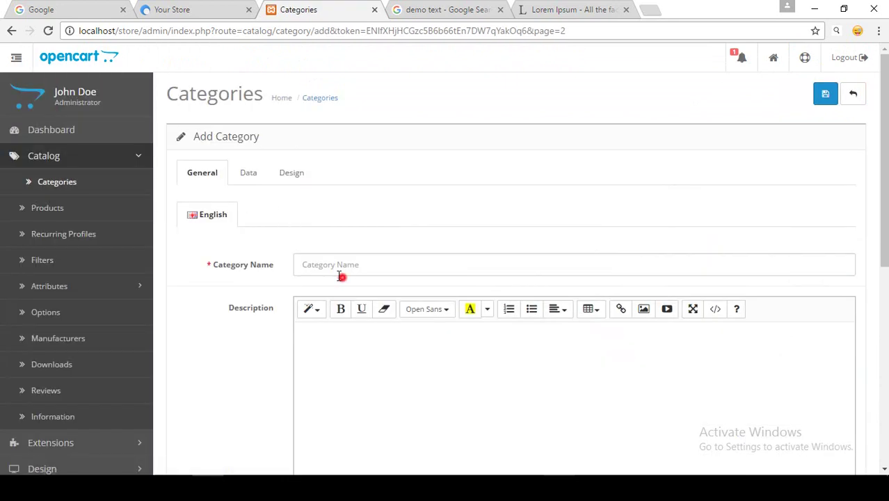
click(337, 266)
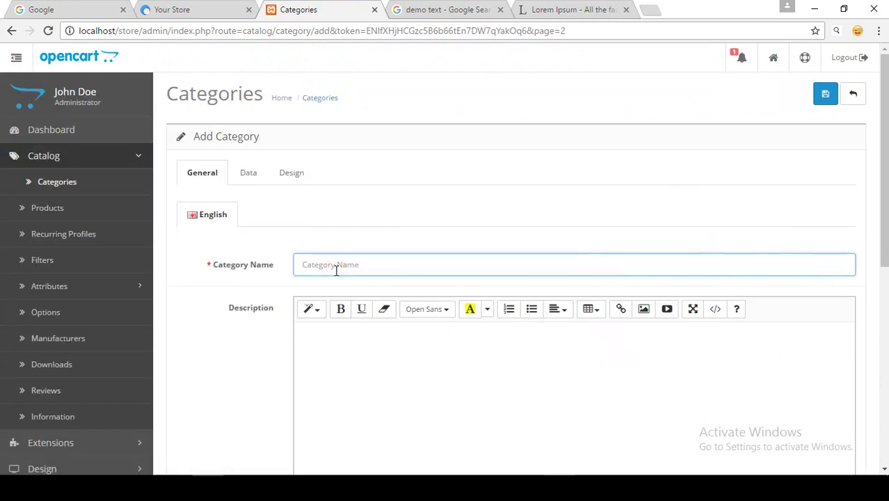
text(Woman T-shirt)
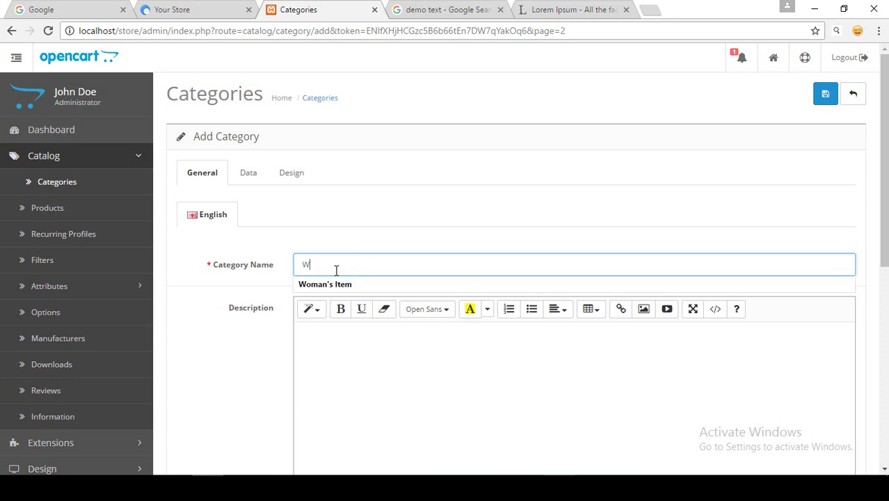
click(249, 173)
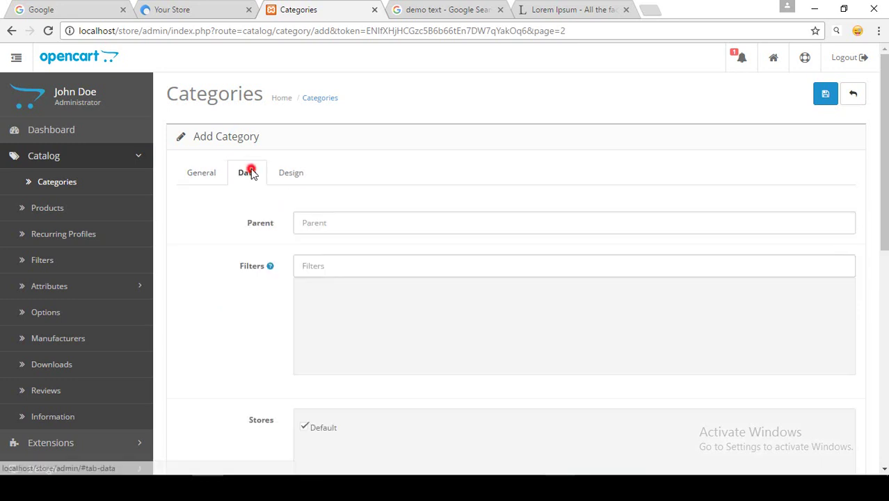
click(314, 220)
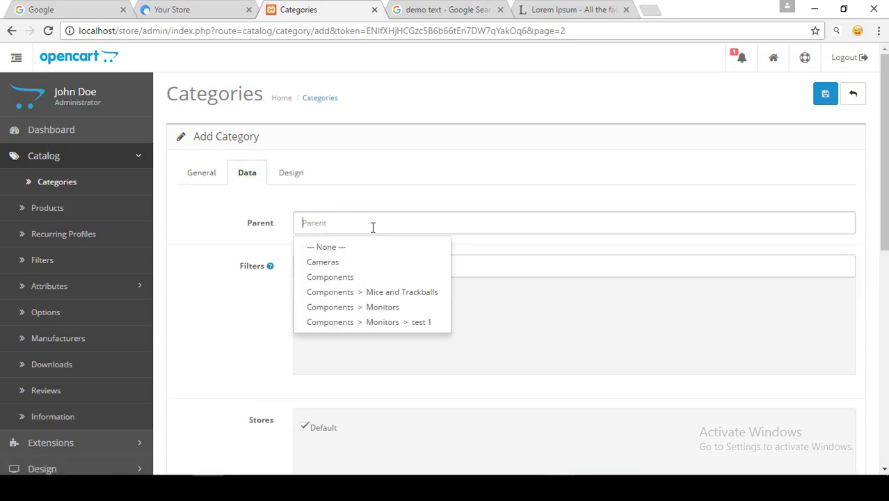
text(Tshirt)
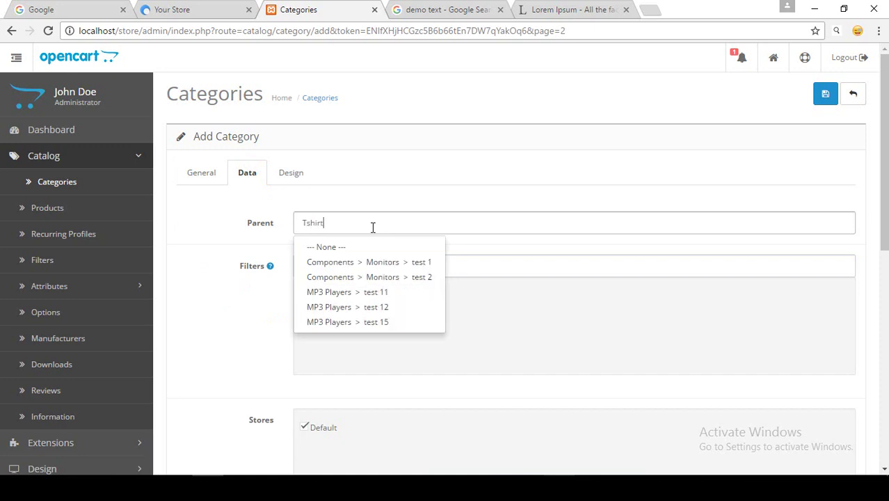
click(333, 261)
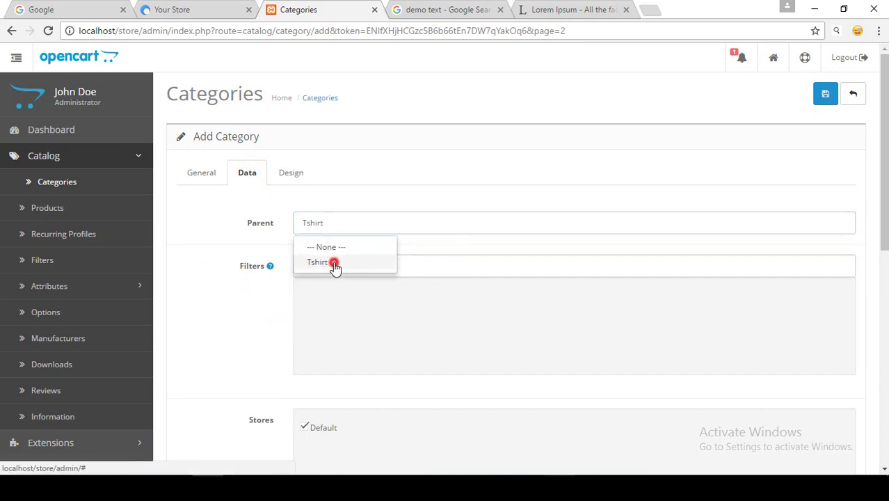
click(824, 93)
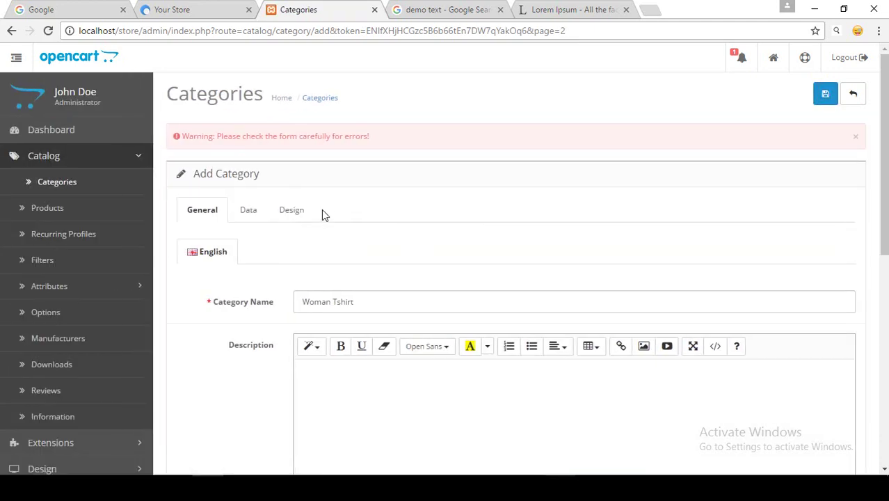
Paste 'Woman Tshirt' as the meta tag title and resubmit the form.
drag(218, 136, 387, 137)
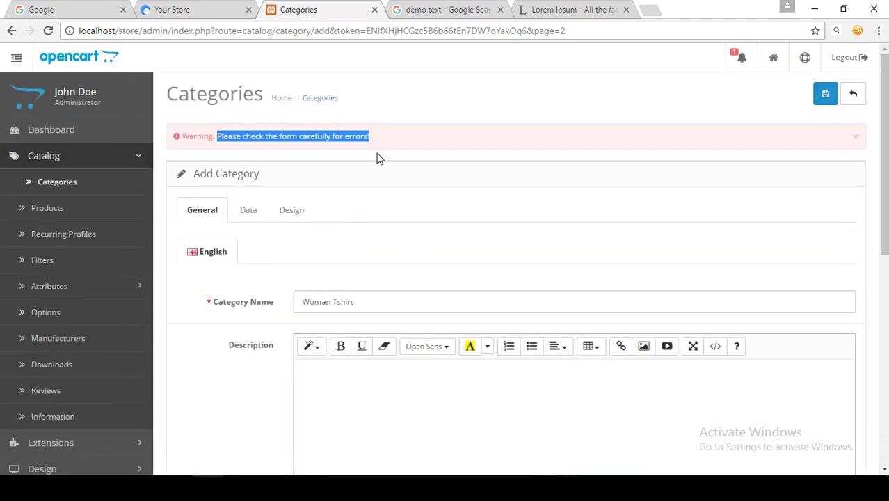
scroll(371, 169, down, 1)
scroll(371, 170, down, 1)
triple_click(365, 171)
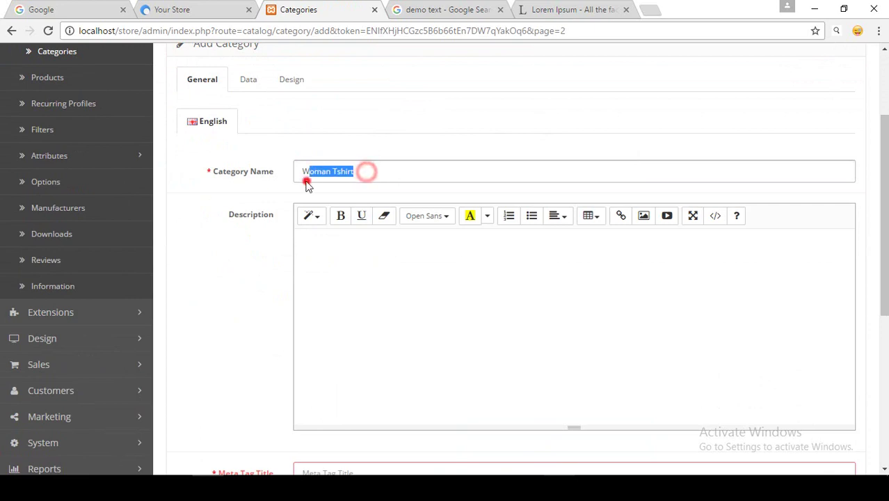
click(334, 175)
triple_click(370, 172)
key(ctrl+c)
scroll(226, 244, down, 4)
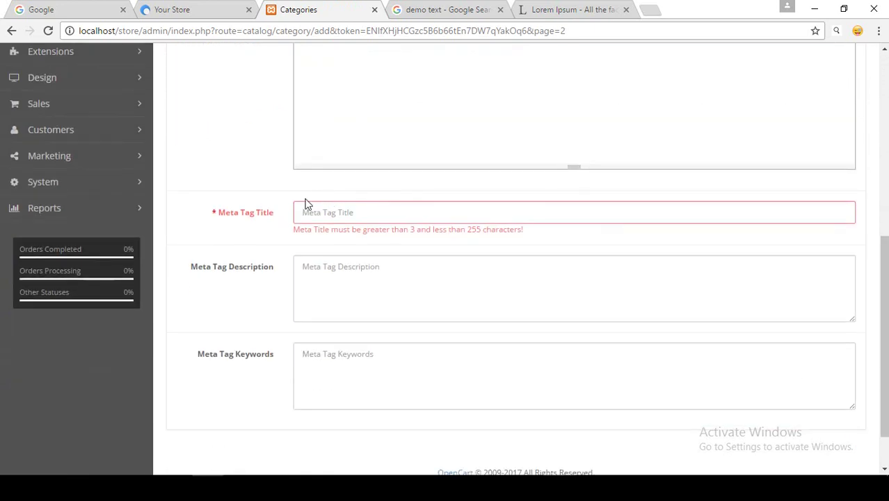
click(343, 212)
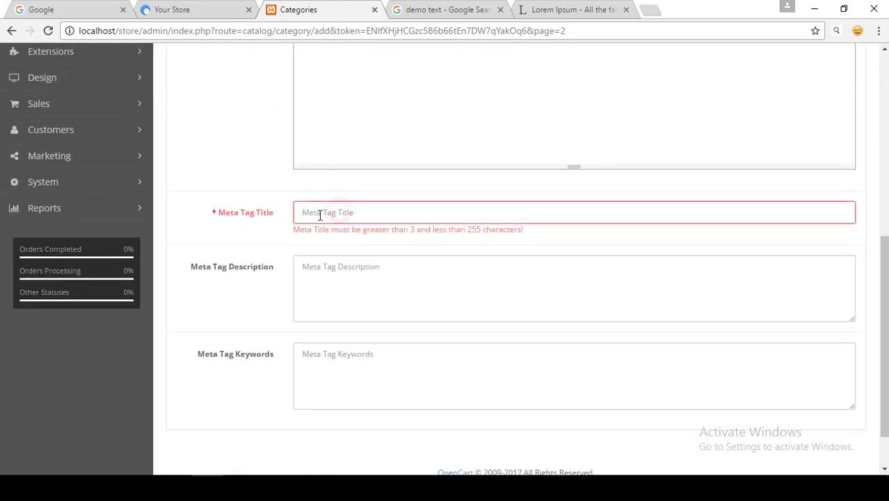
key(ctrl+v)
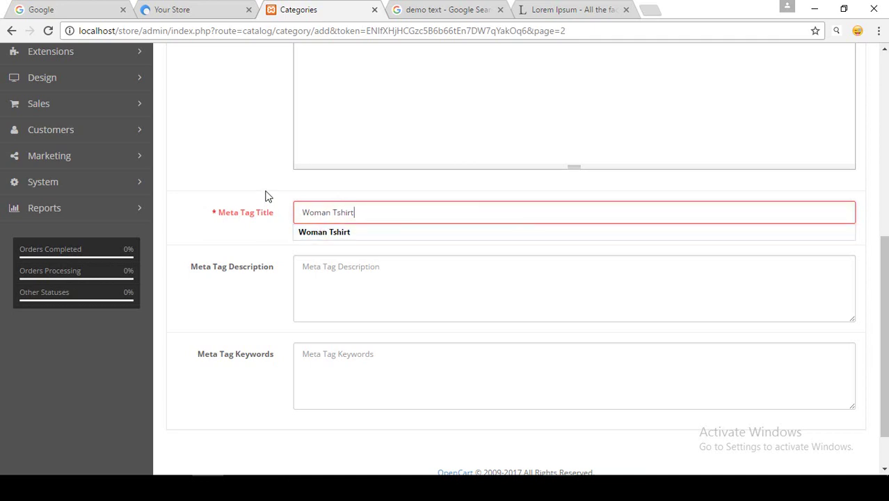
key(Return)
Verify the parent category is Tshirt, then recheck the Woman Tshirt name.
click(252, 146)
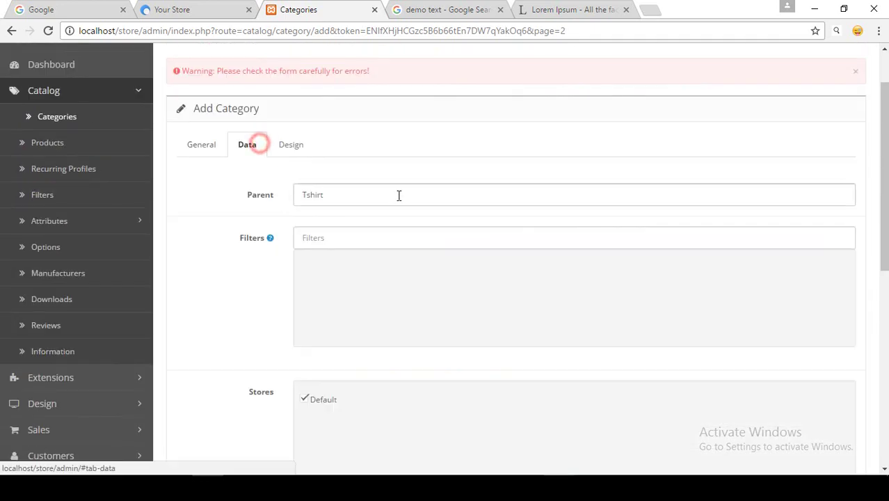
double_click(304, 195)
key(BackSpace)
click(218, 149)
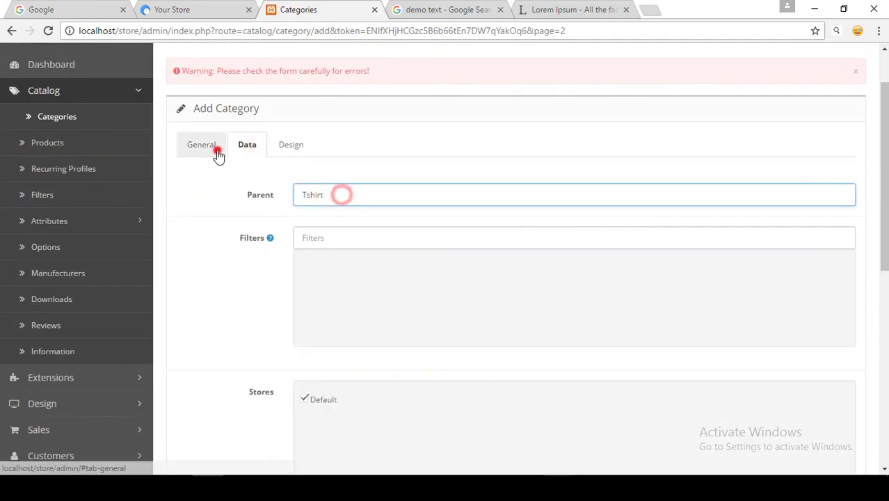
double_click(361, 236)
triple_click(359, 236)
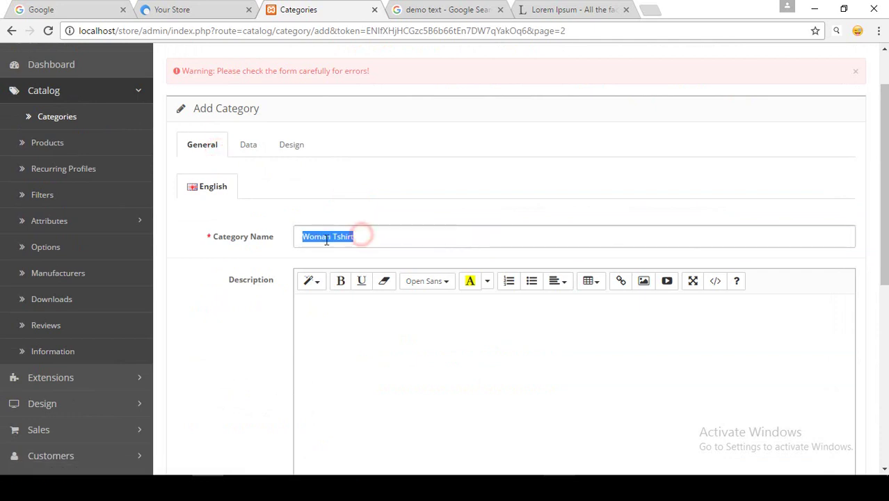
click(448, 196)
scroll(818, 113, up, 1)
Save Woman Tshirt and locate Tshirt > Mans Tshirt in the category list.
click(825, 93)
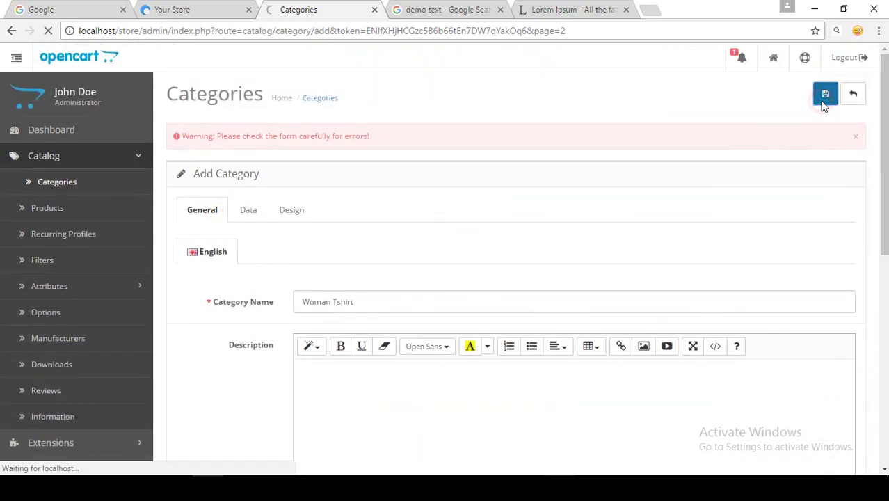
scroll(340, 150, down, 2)
scroll(341, 148, down, 5)
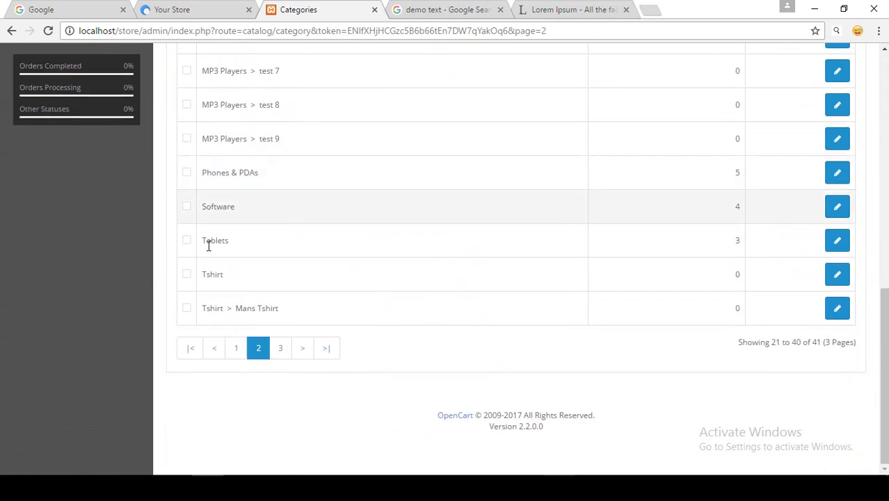
drag(201, 274, 224, 308)
click(244, 308)
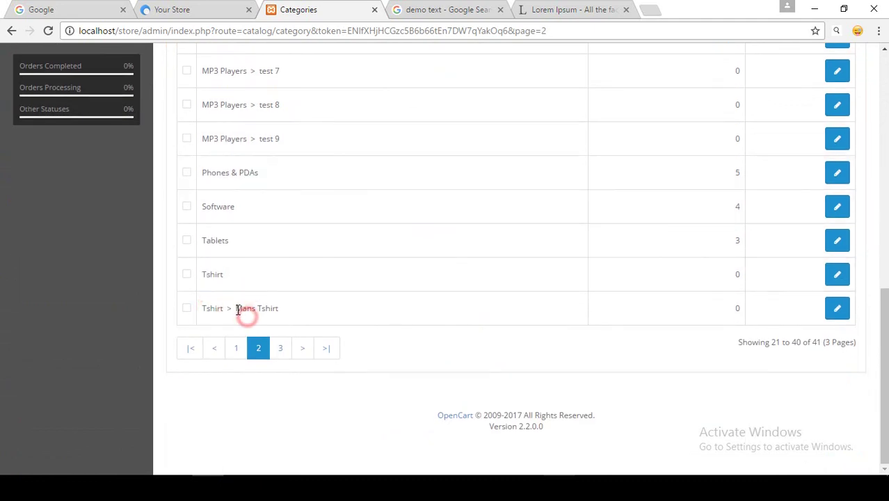
drag(240, 308, 298, 307)
Confirm Tshirt > Woman Tshirt appears on page 3 of the category list.
click(281, 348)
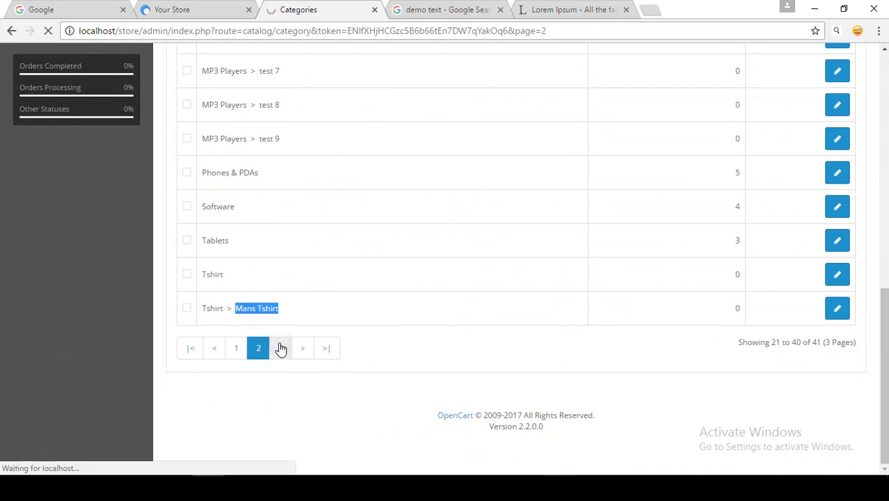
drag(237, 201, 294, 205)
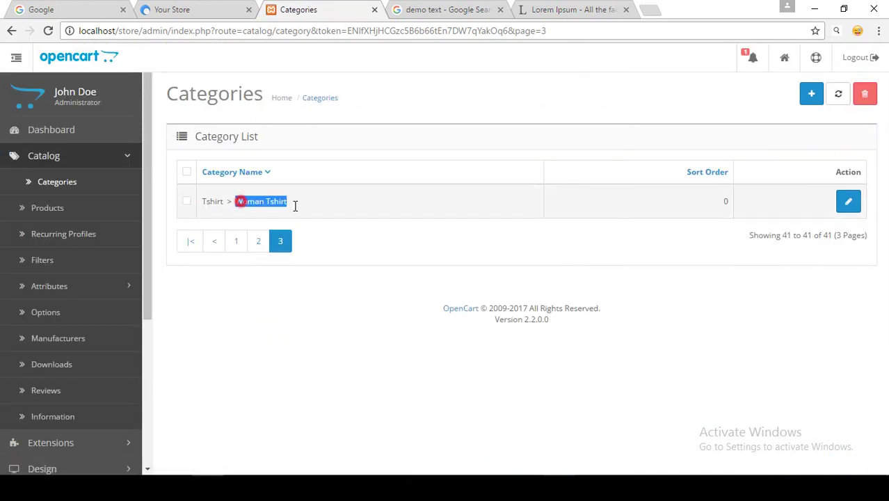
click(293, 205)
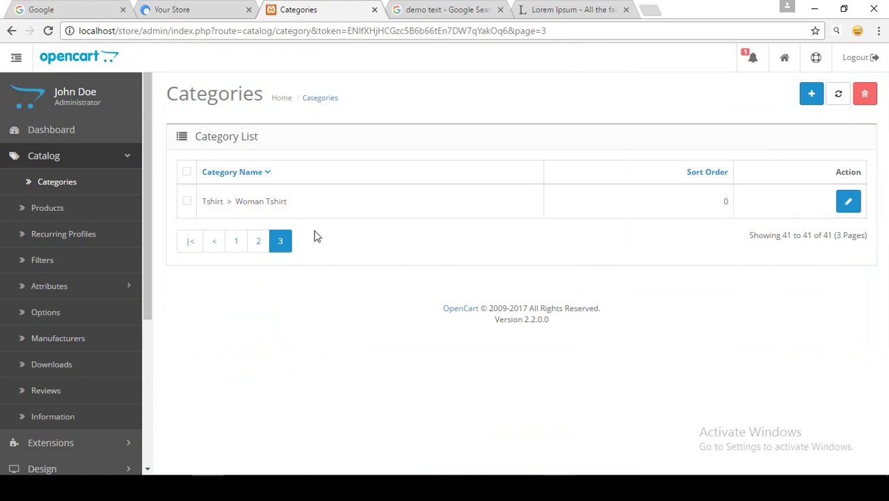
click(200, 9)
Open 'Tshirt (0)' from the storefront's Categories sidebar.
mouse_move(133, 114)
click(136, 96)
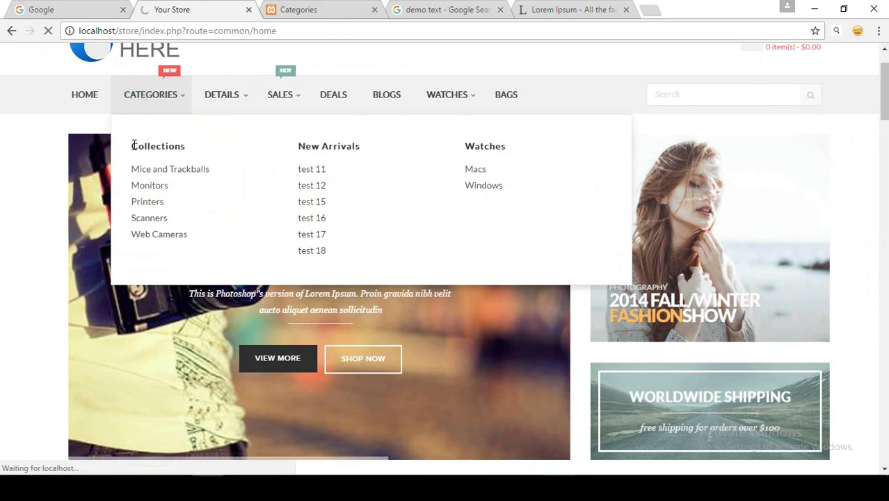
scroll(141, 145, down, 2)
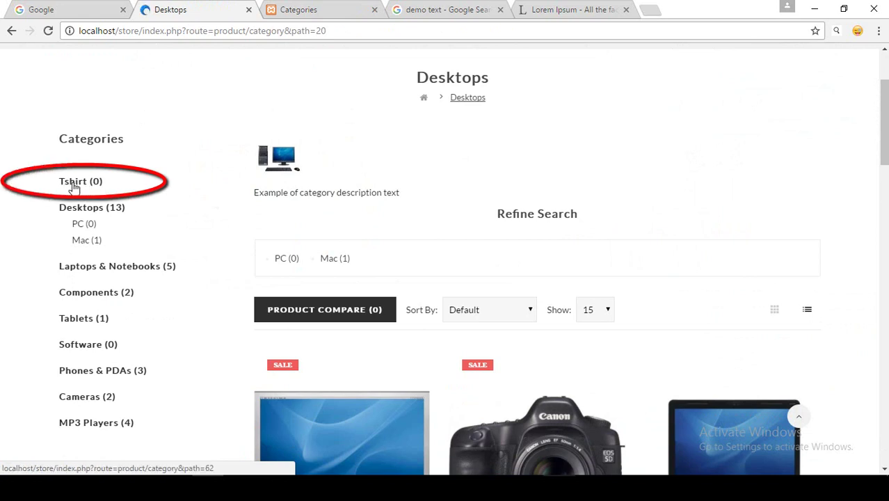
click(77, 185)
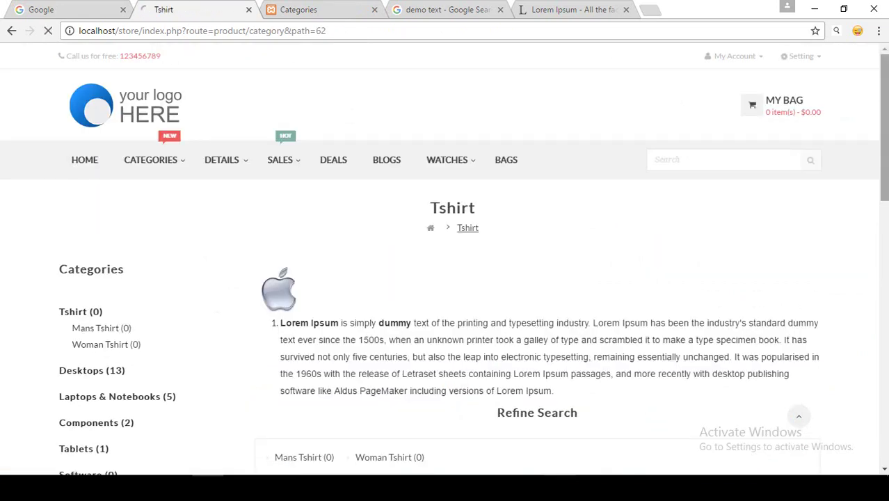
Review the Tshirt page's description and its Mans and Woman Tshirt subcategories.
scroll(75, 189, down, 1)
scroll(326, 226, down, 1)
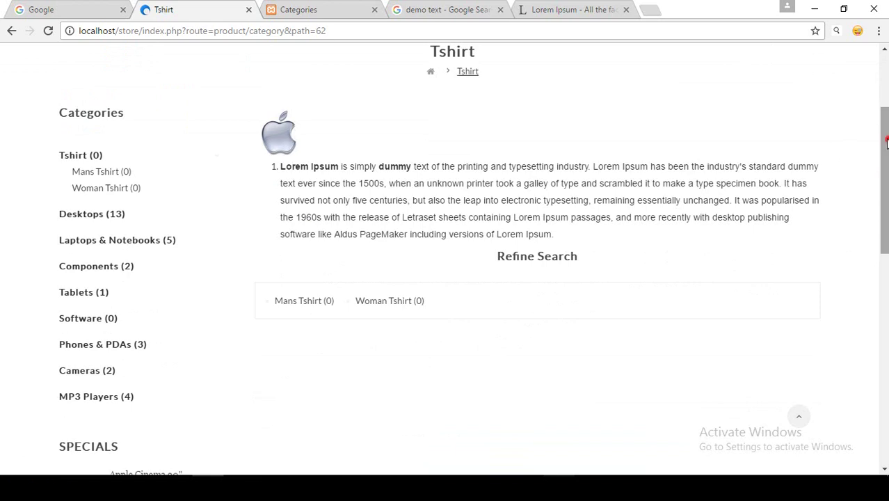
drag(884, 143, 883, 140)
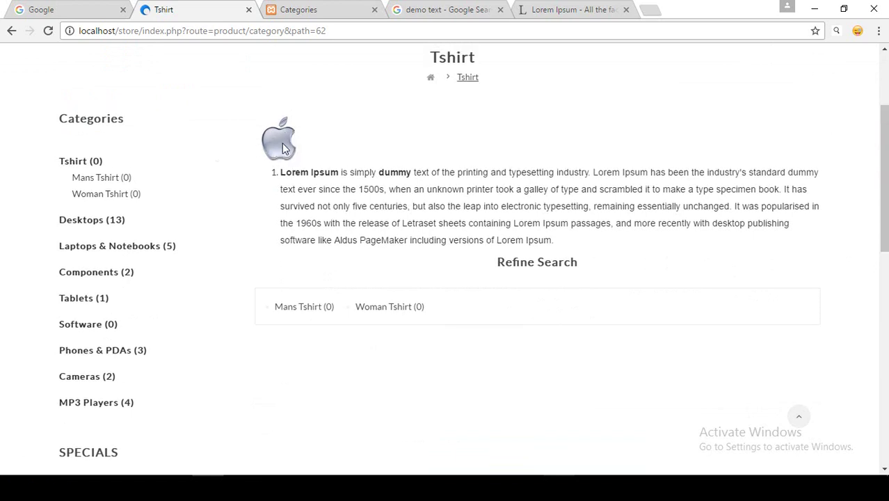
mouse_move(282, 174)
mouse_down()
mouse_move(590, 245)
mouse_move(266, 165)
mouse_up()
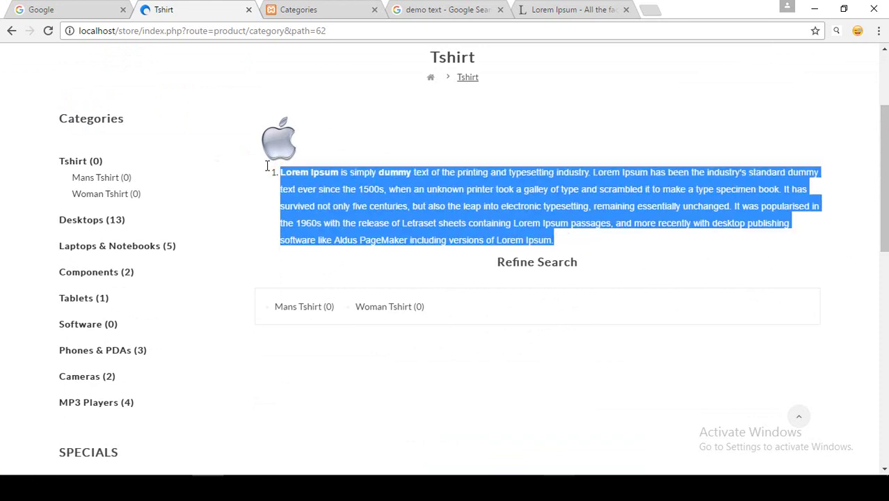
click(294, 186)
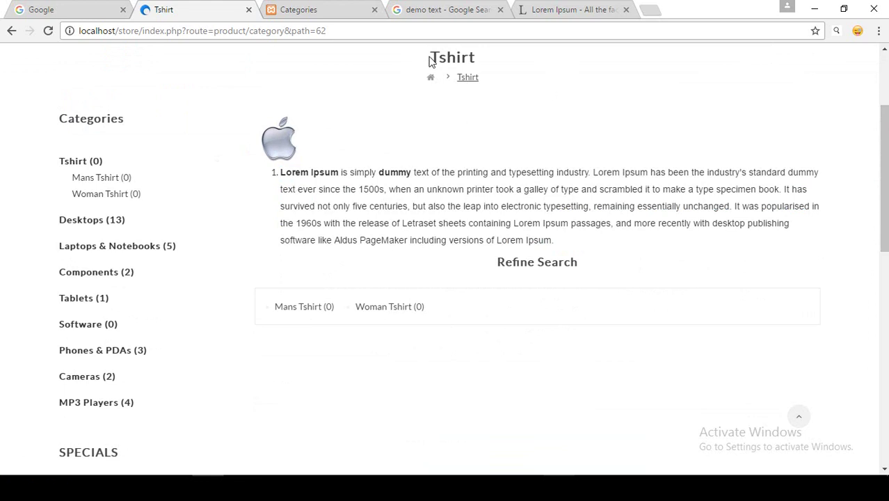
scroll(437, 54, up, 1)
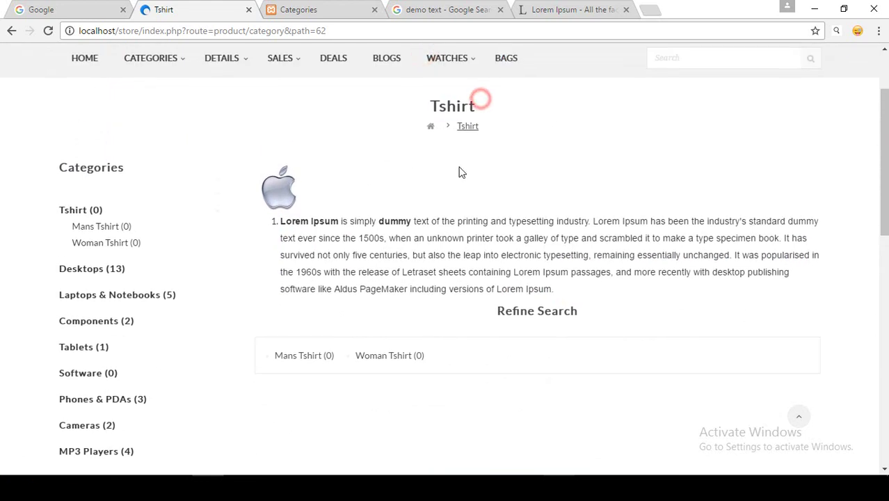
scroll(379, 177, down, 2)
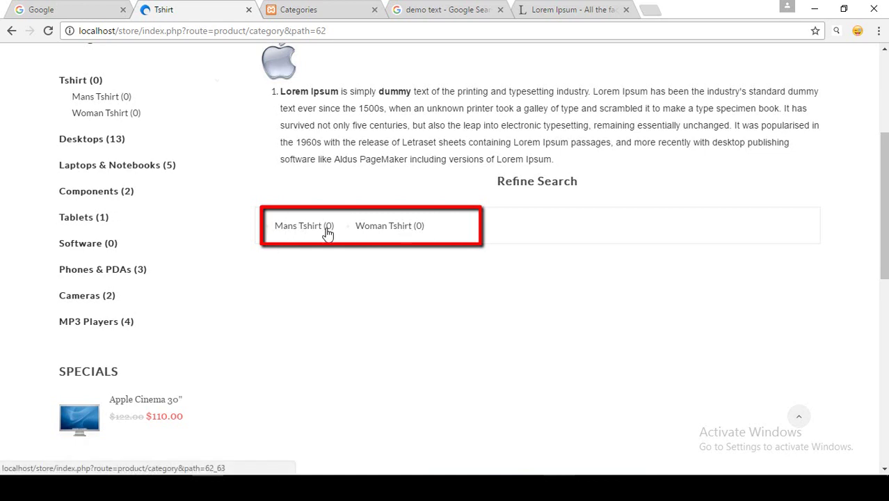
Open 'Mans Tshirt (0)' and check its no-products-in-this-category message.
click(102, 97)
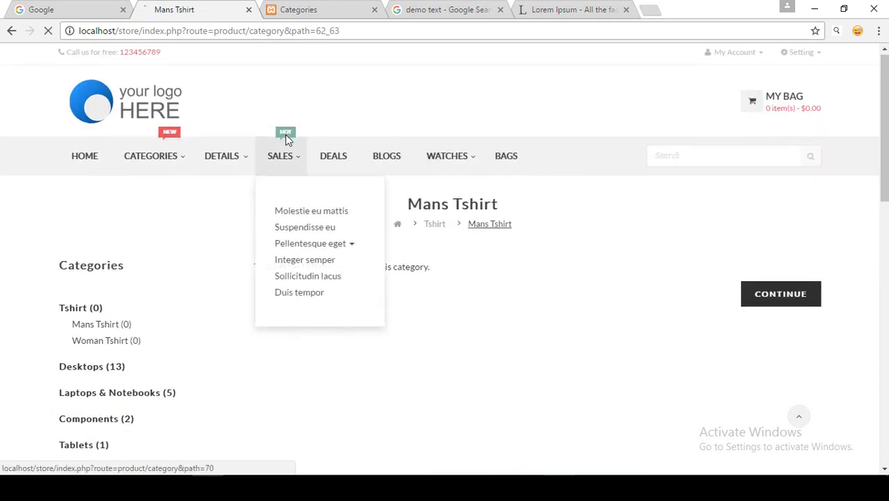
scroll(292, 158, down, 1)
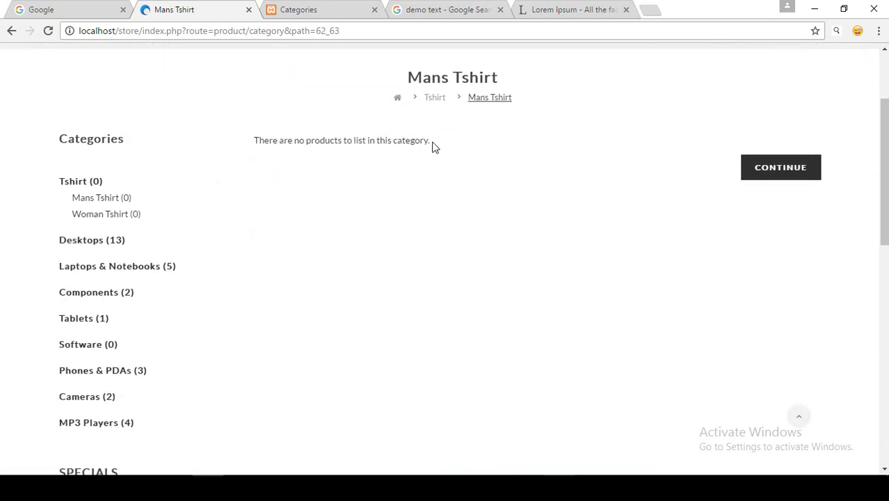
drag(435, 144, 254, 139)
click(276, 151)
drag(256, 139, 440, 152)
click(440, 153)
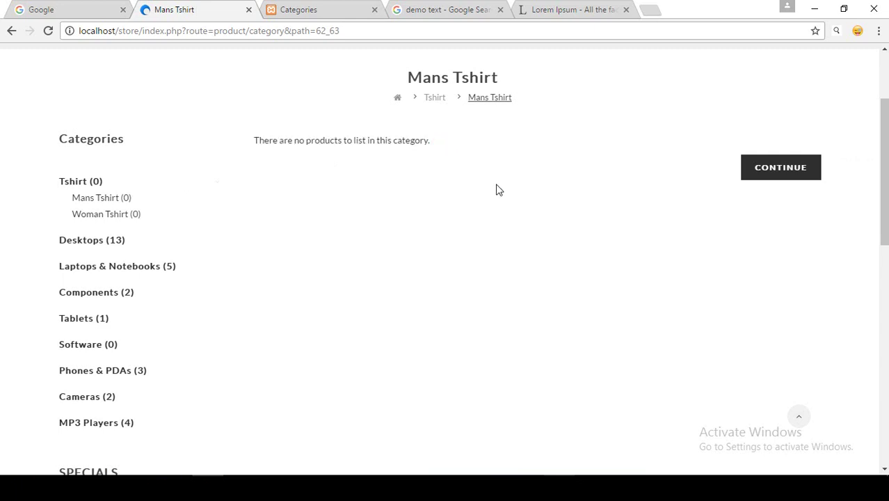